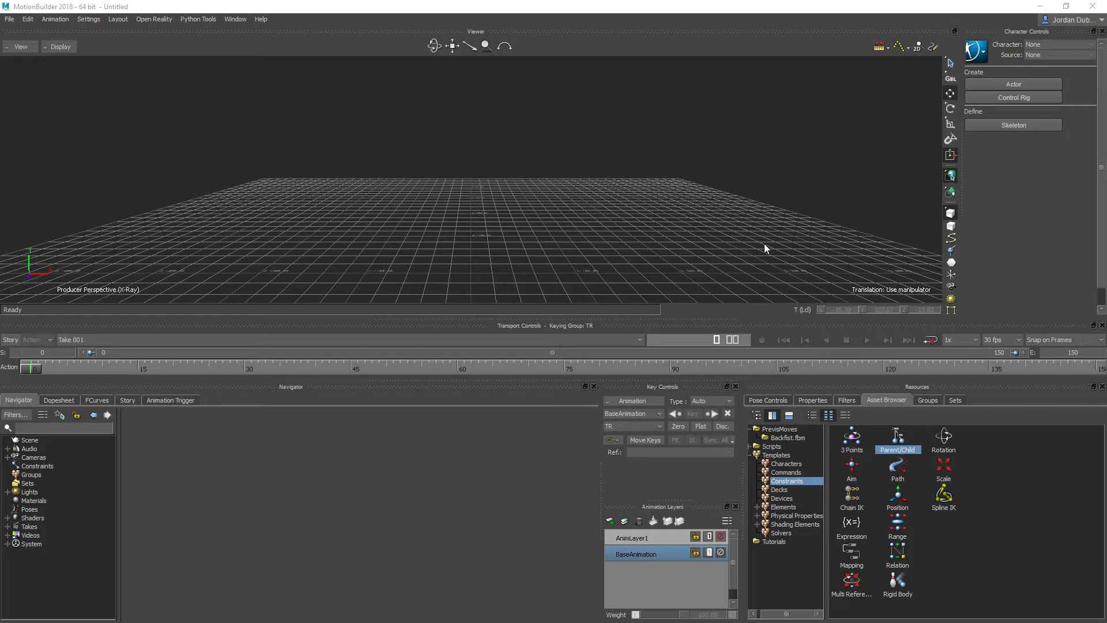
Open the PrevisMoves folder in the Asset Browser to list its motion clips
click(761, 447)
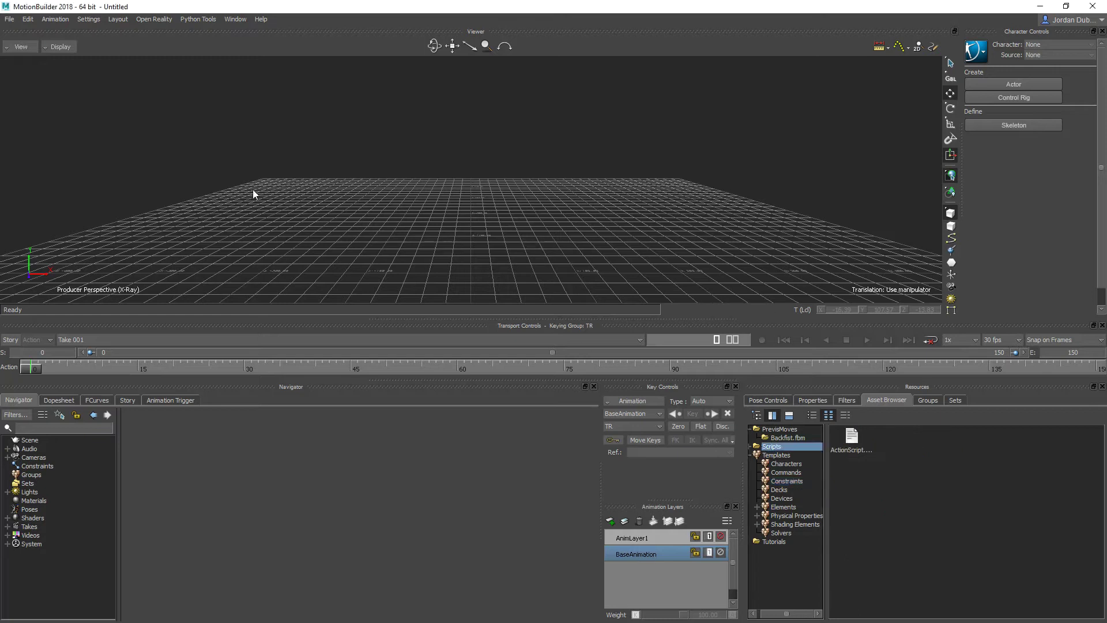
click(753, 454)
click(755, 430)
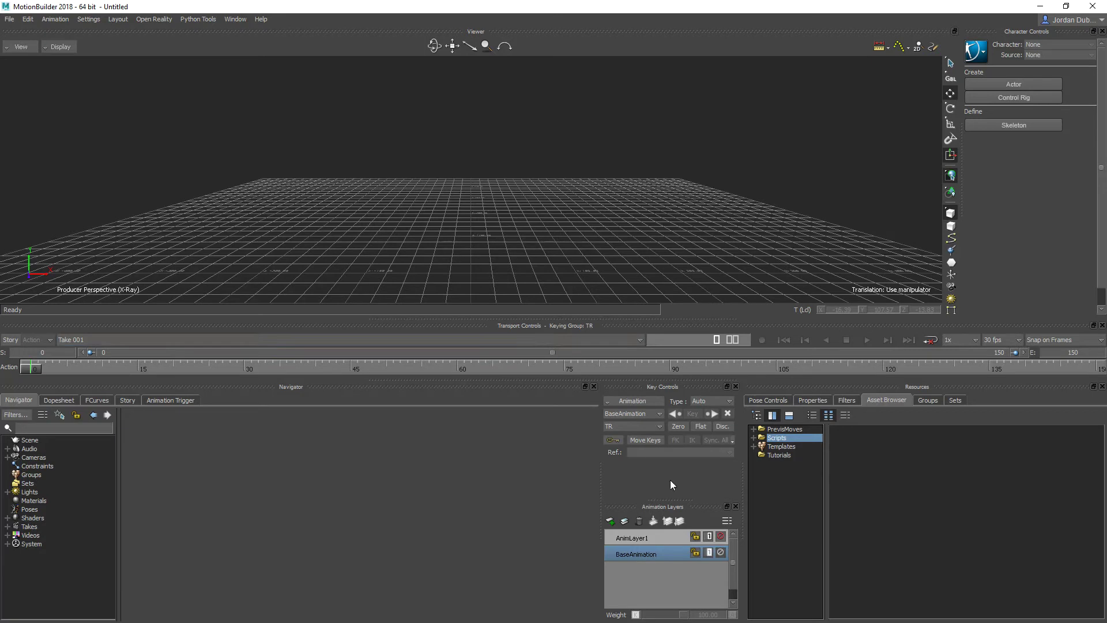
click(755, 430)
click(755, 430)
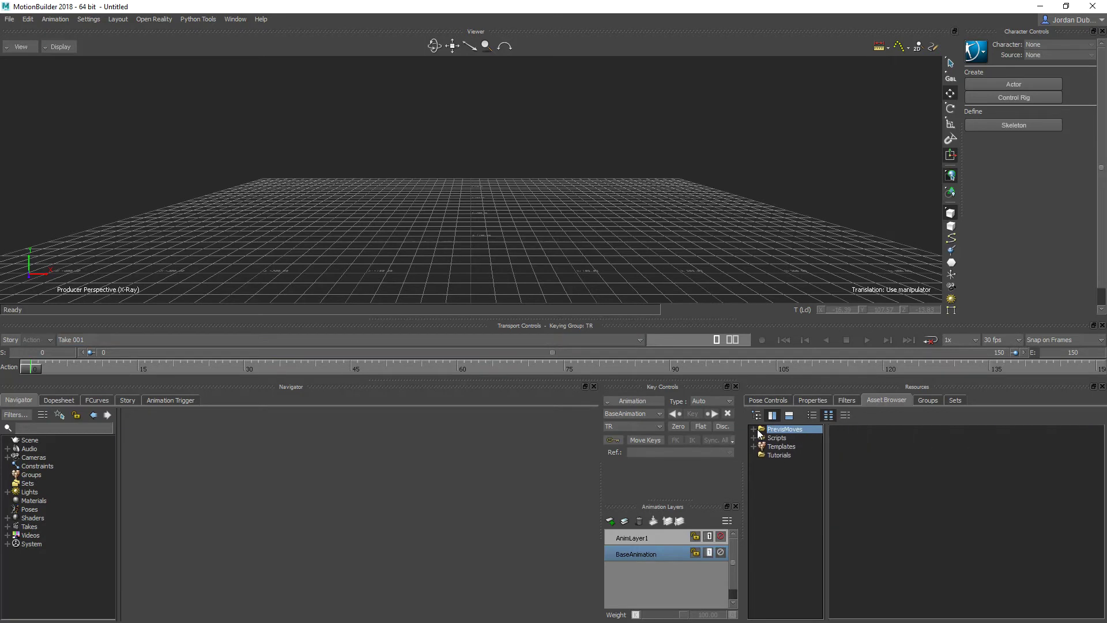
click(754, 429)
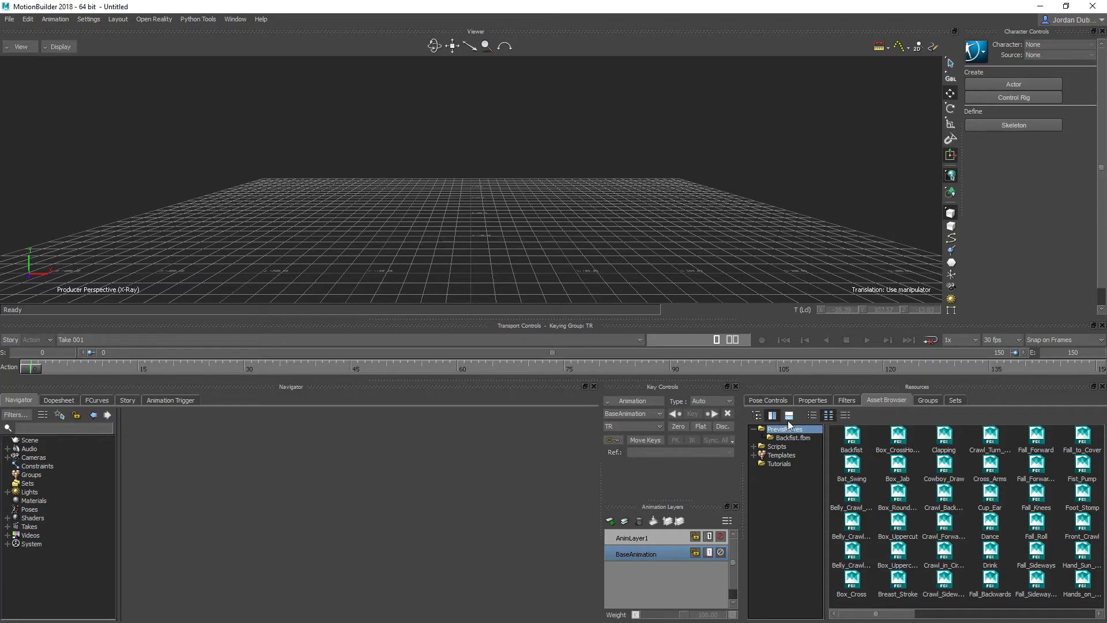
Open the Rifle_Shoot clip from PrevisMoves in the scene with all takes
drag(879, 615, 1021, 613)
click(905, 437)
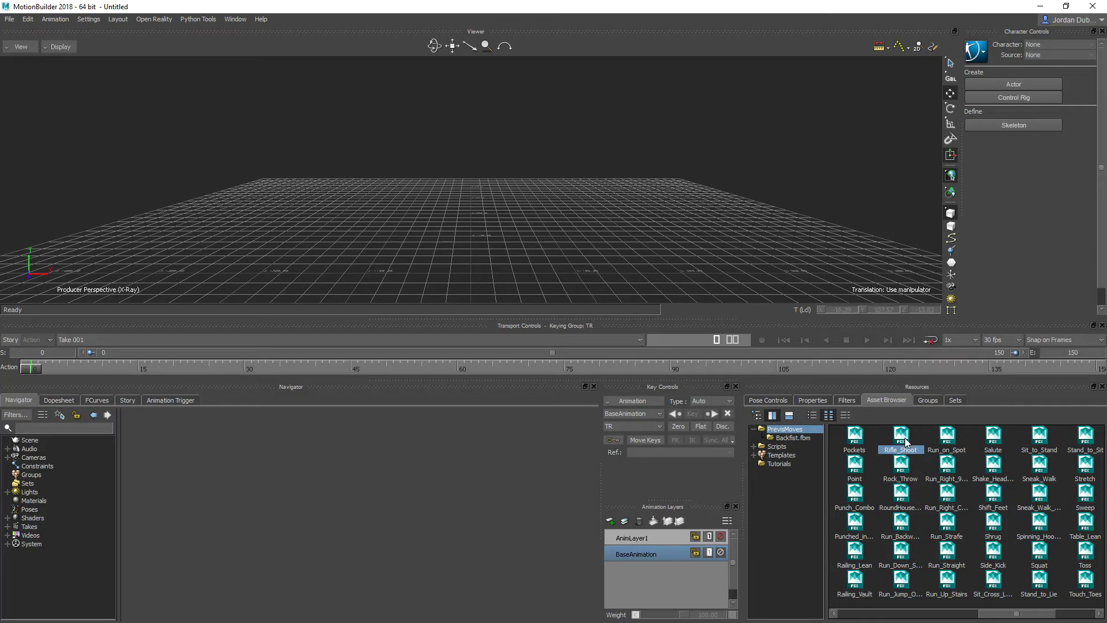
drag(906, 441, 507, 170)
mouse_move(551, 171)
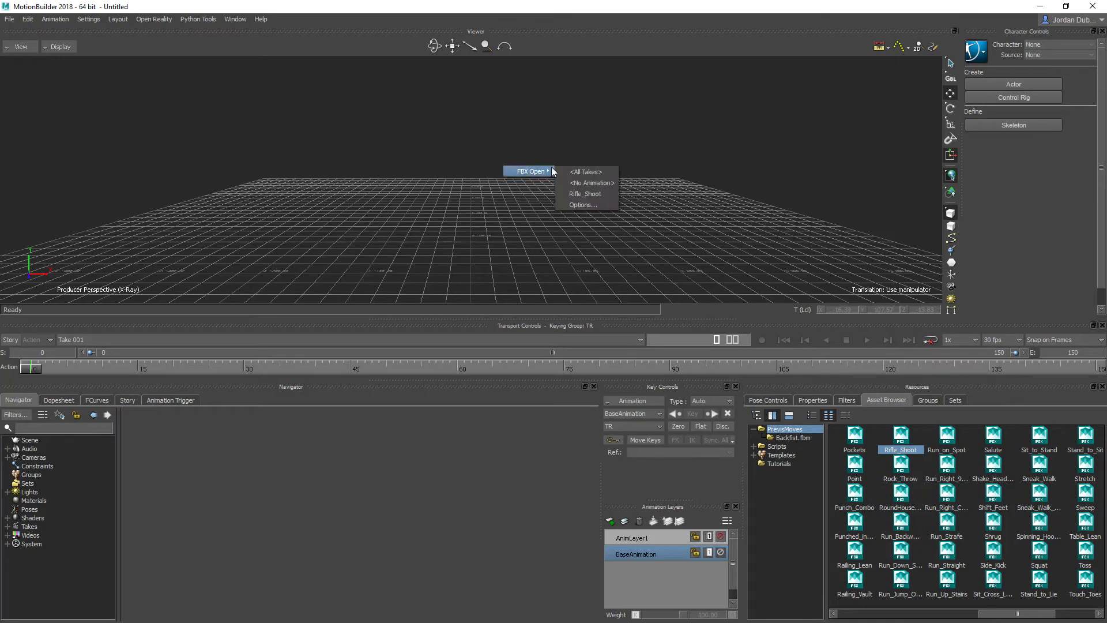
click(592, 172)
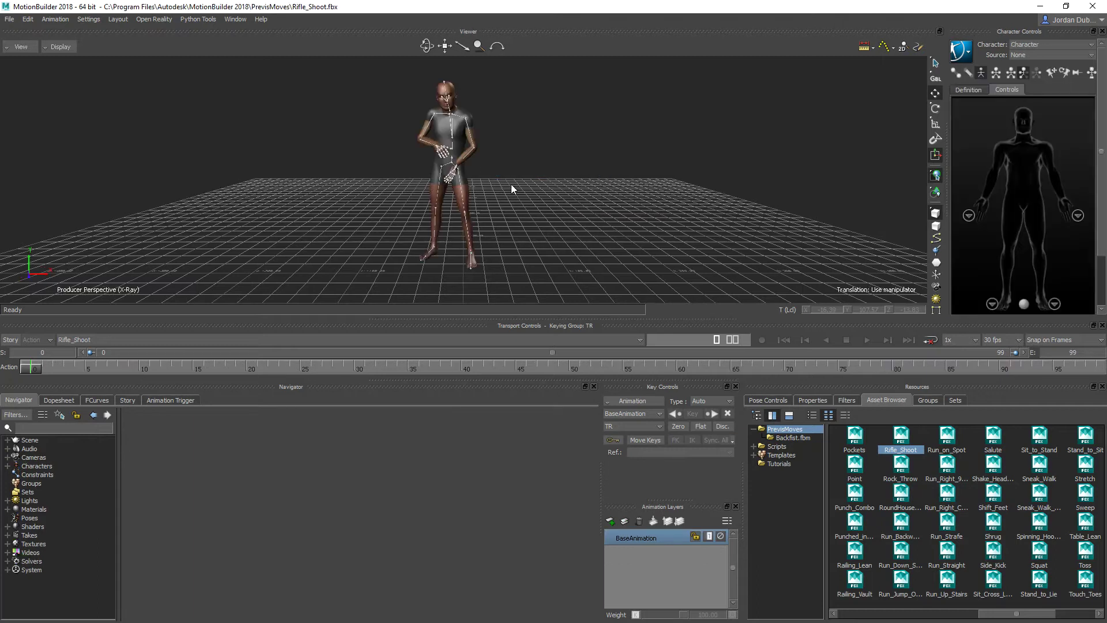
Change the viewer's display mode from X-Ray to Normal so the character's skeleton is hidden
scroll(433, 117, up, 3)
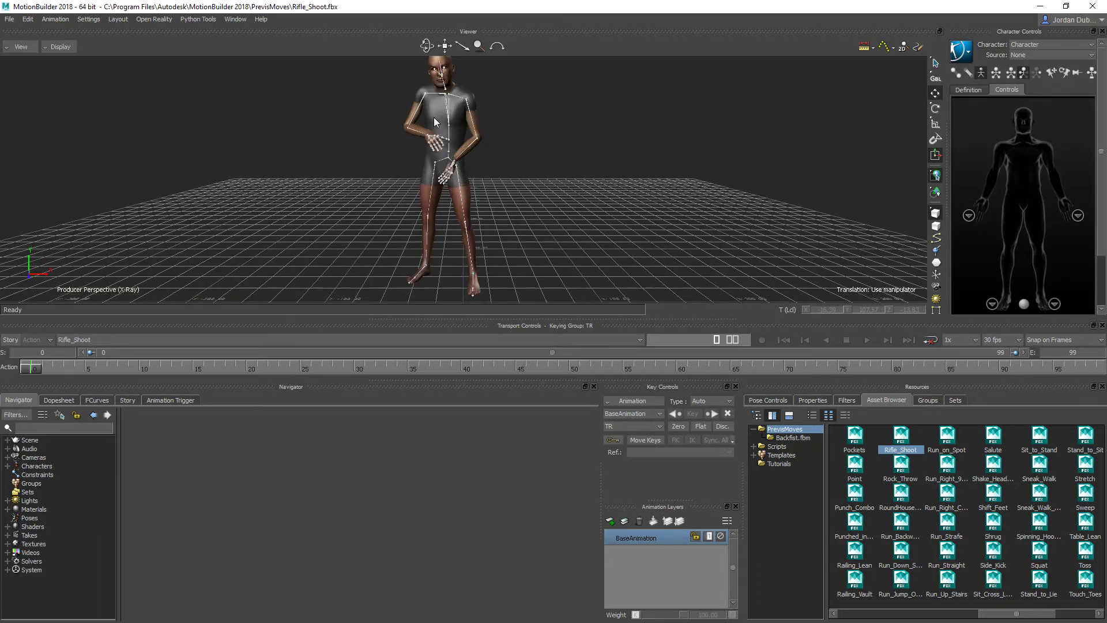
scroll(431, 125, down, 1)
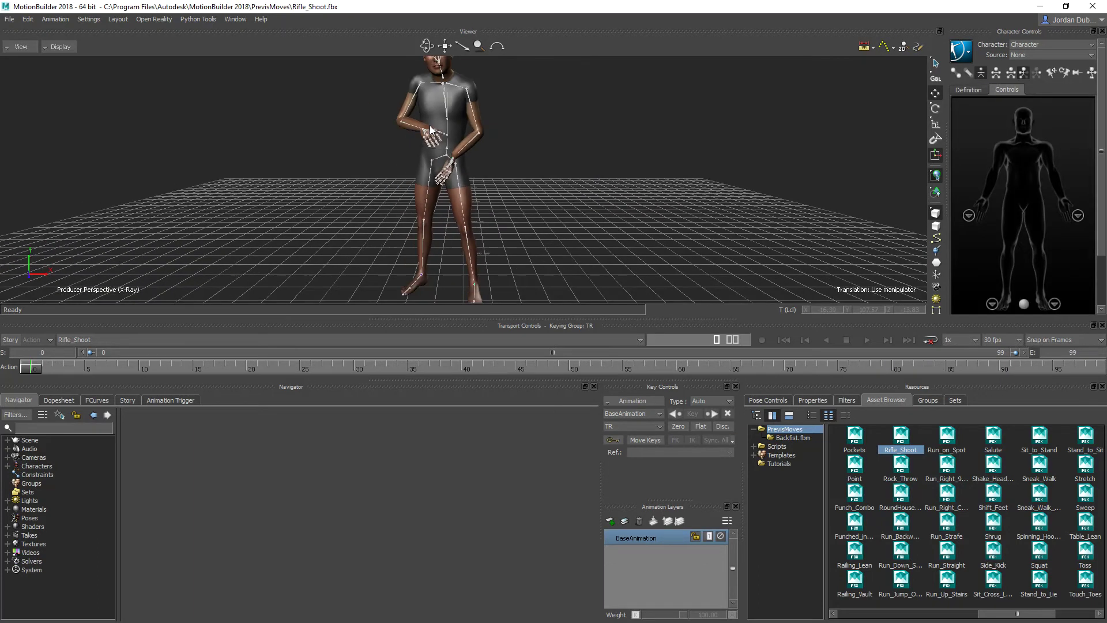
shift+drag(430, 126, 582, 154)
scroll(460, 159, up, 2)
ctrl+shift+drag(460, 159, 402, 176)
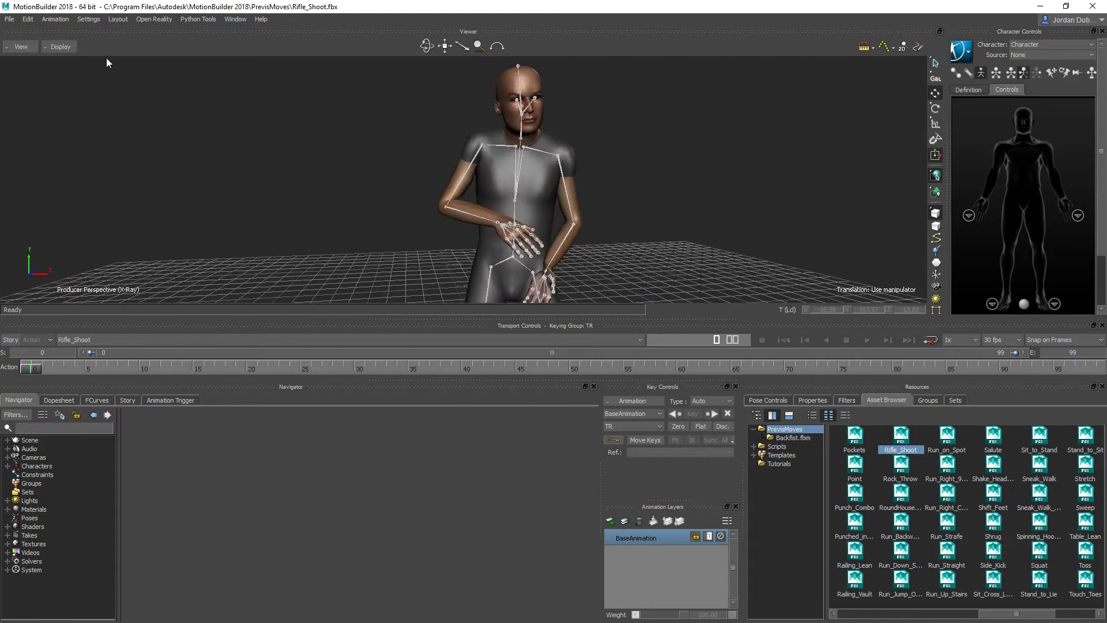
click(57, 45)
click(63, 70)
click(61, 50)
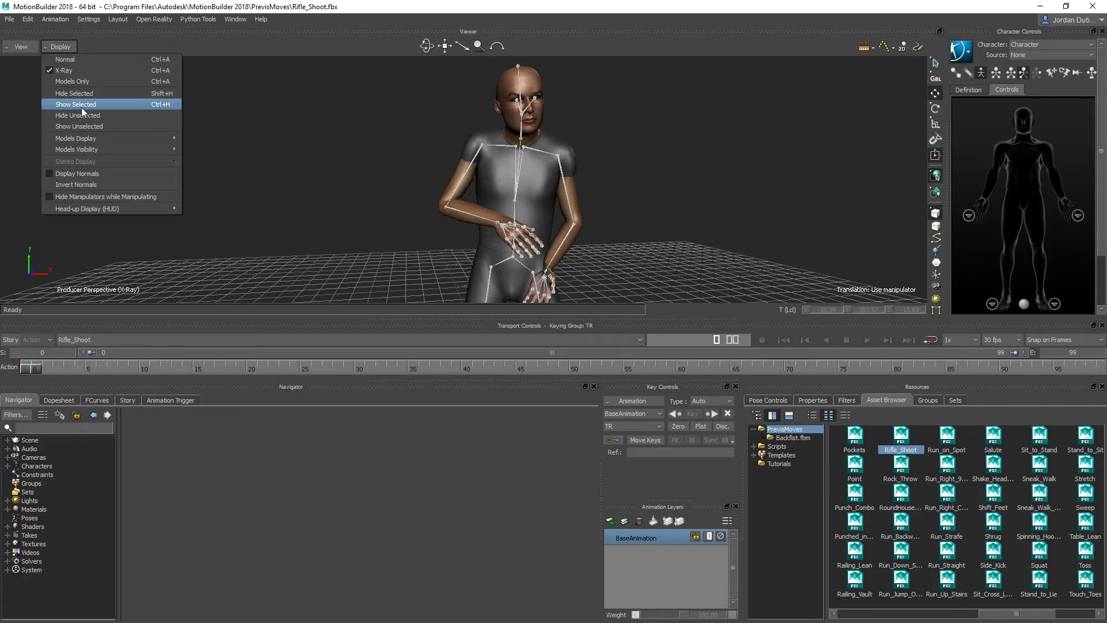
click(45, 69)
click(57, 50)
click(52, 70)
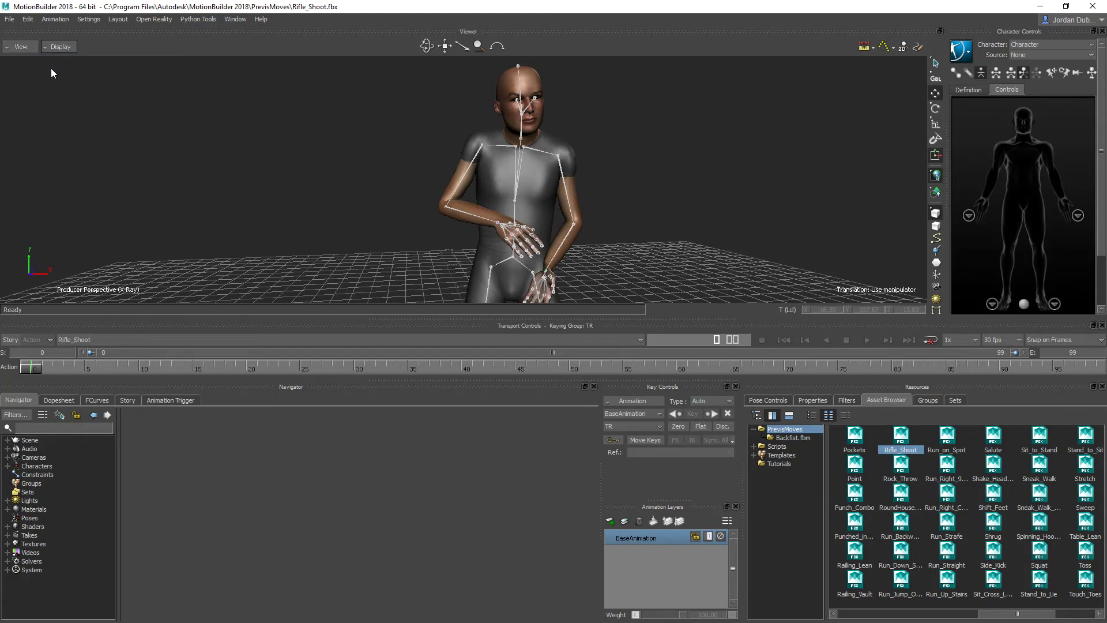
click(59, 48)
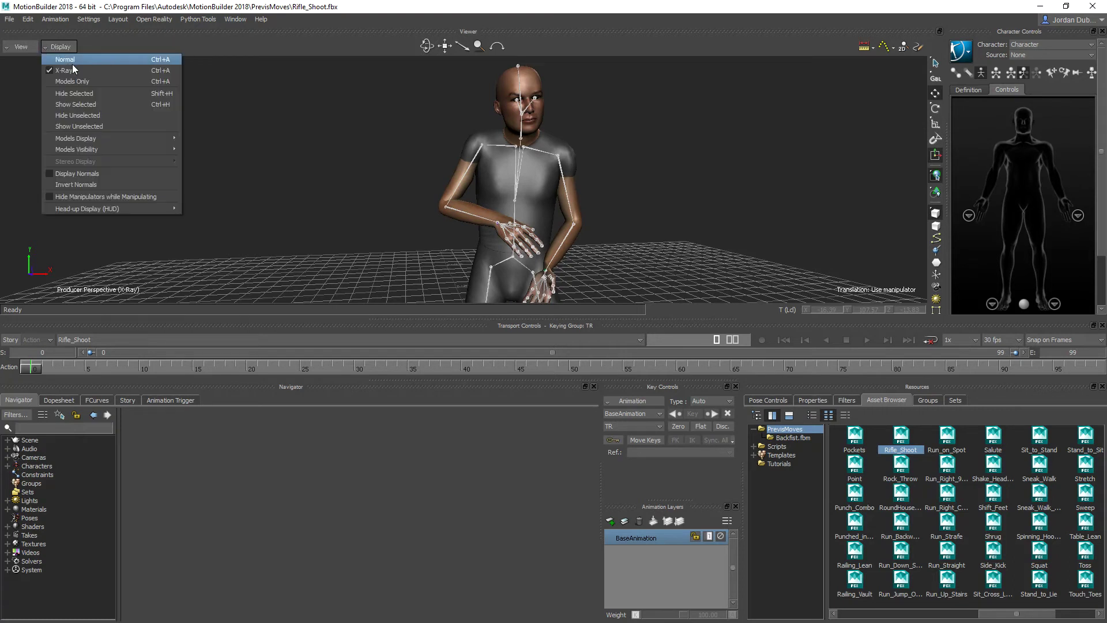
click(71, 64)
Scrub through the Rifle_Shoot animation on the timeline and return to the first frame
alt+middle_drag(394, 163, 354, 140)
alt+drag(354, 140, 439, 162)
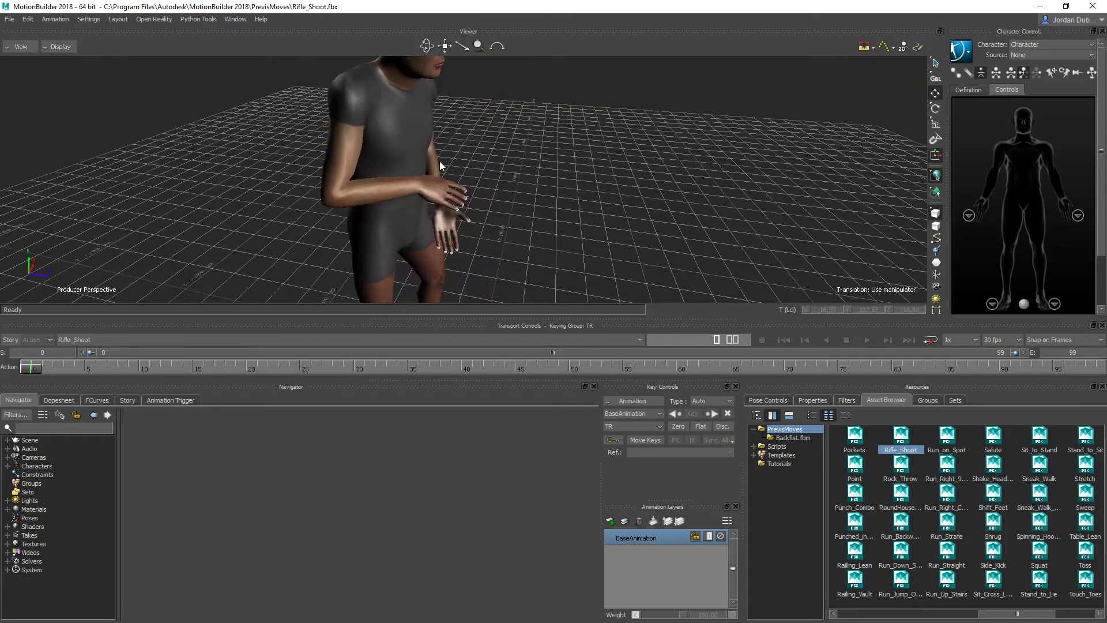
alt+middle_drag(440, 162, 478, 202)
alt+drag(478, 203, 430, 142)
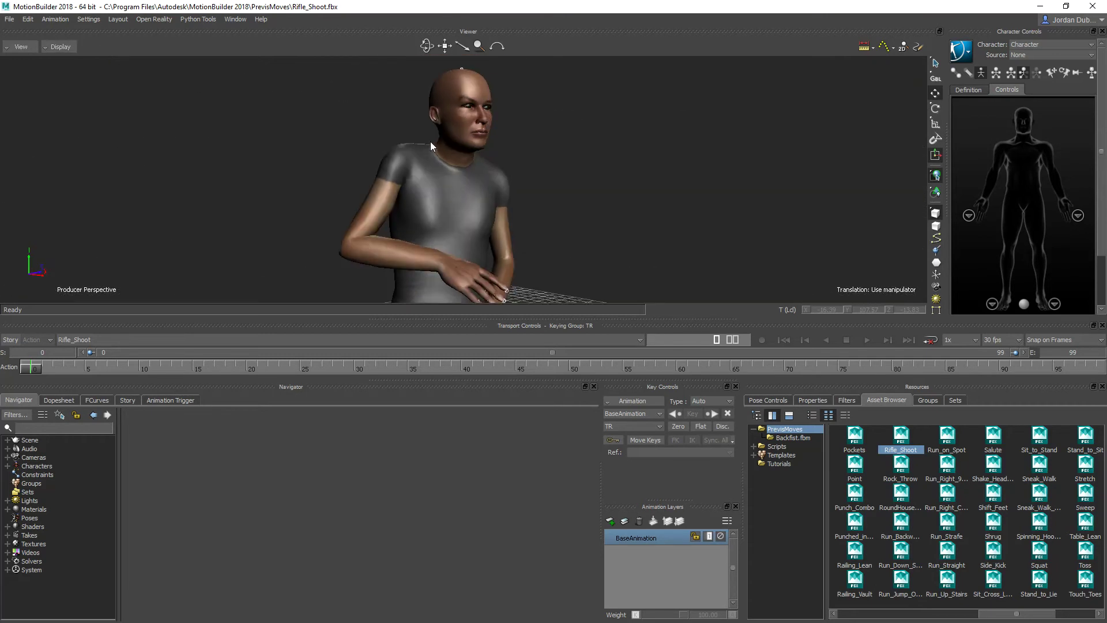
middle_drag(431, 145, 386, 236)
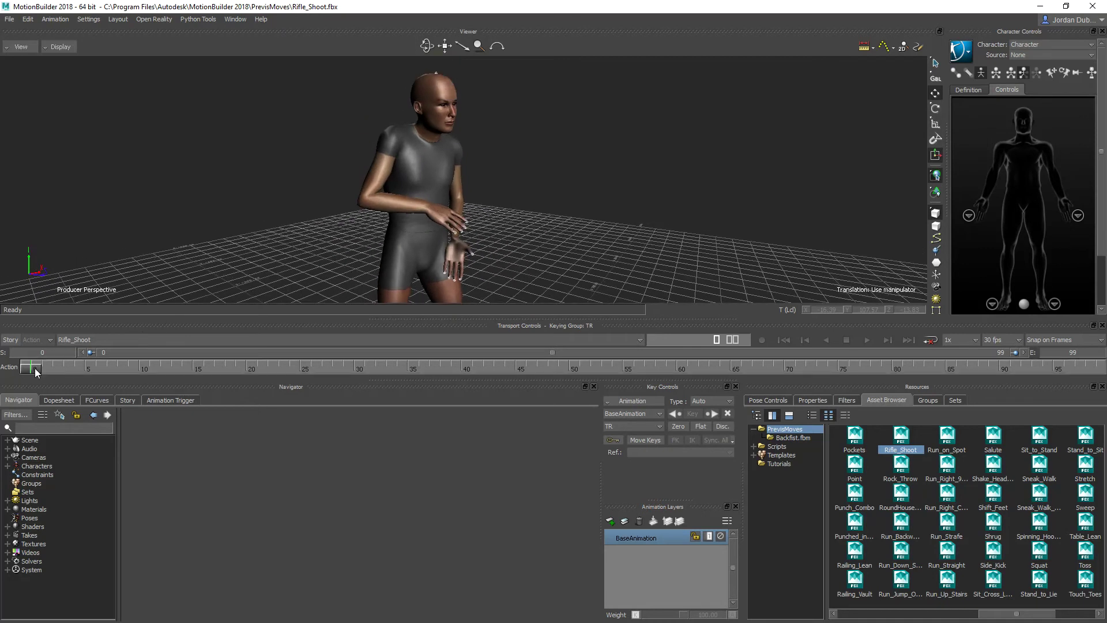
drag(34, 367, 915, 442)
drag(51, 371, 1, 369)
Set the viewer's display mode to X-Ray to show the skeleton through the character
click(46, 46)
click(51, 71)
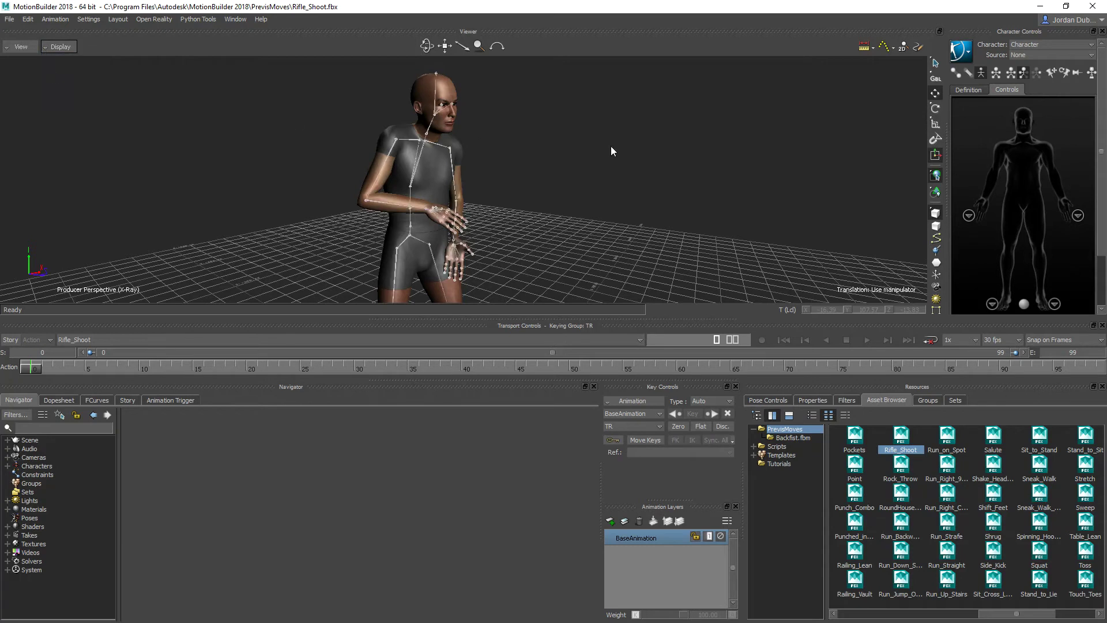
mouse_move(681, 167)
ctrl+shift+mouse_down()
mouse_move(727, 177)
mouse_move(671, 196)
mouse_move(685, 178)
ctrl+shift+mouse_up()
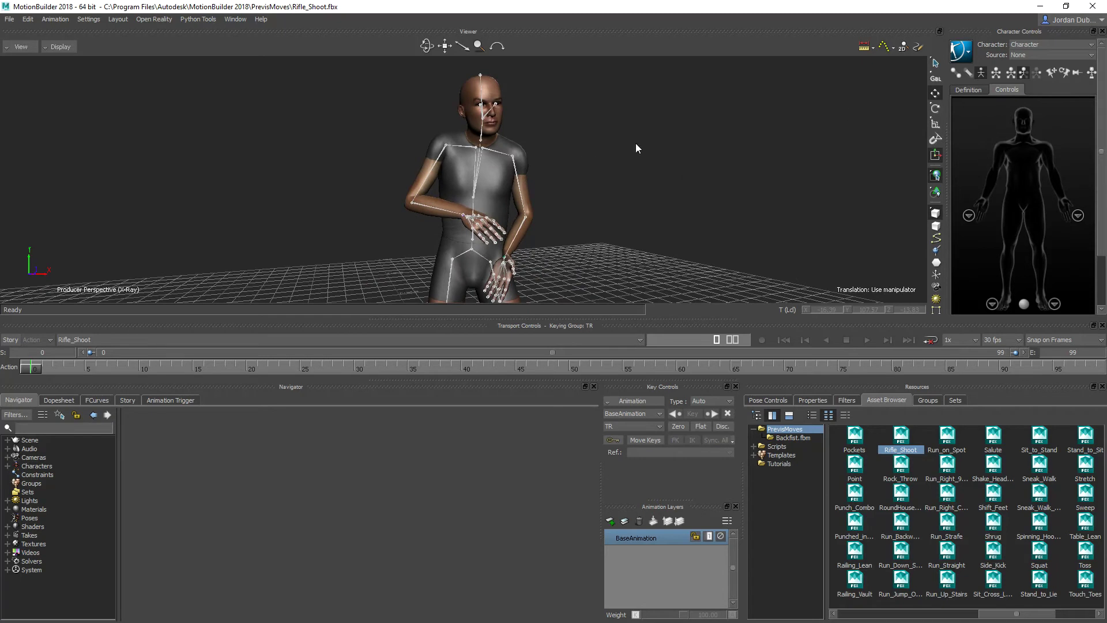
Bake the character's animation to an FK/IK control rig and scrub the timeline to check it
click(961, 52)
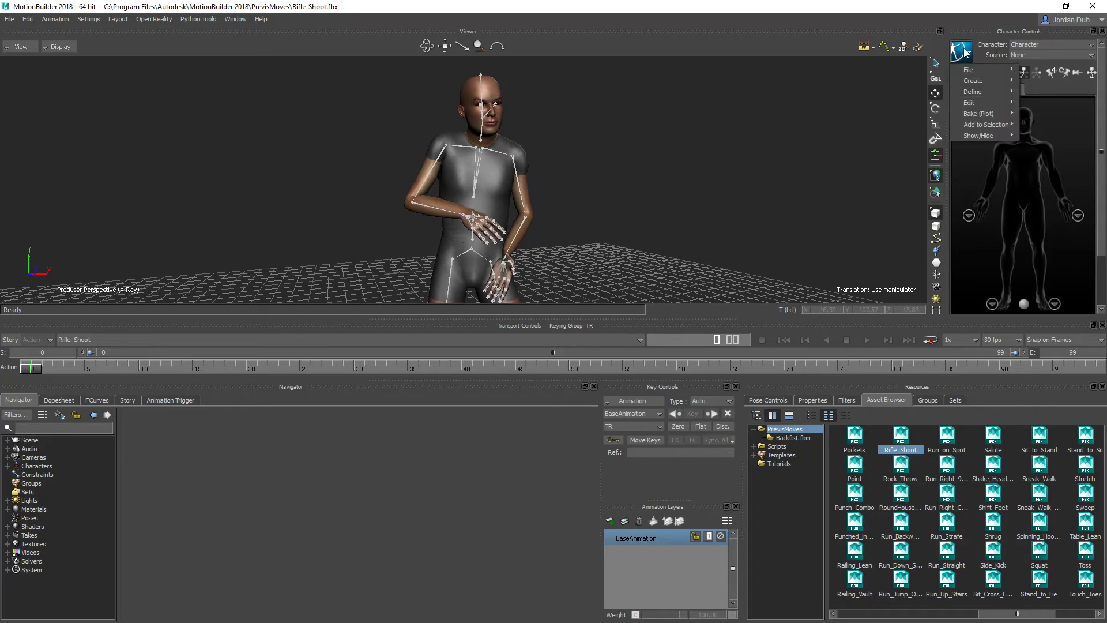
mouse_move(982, 115)
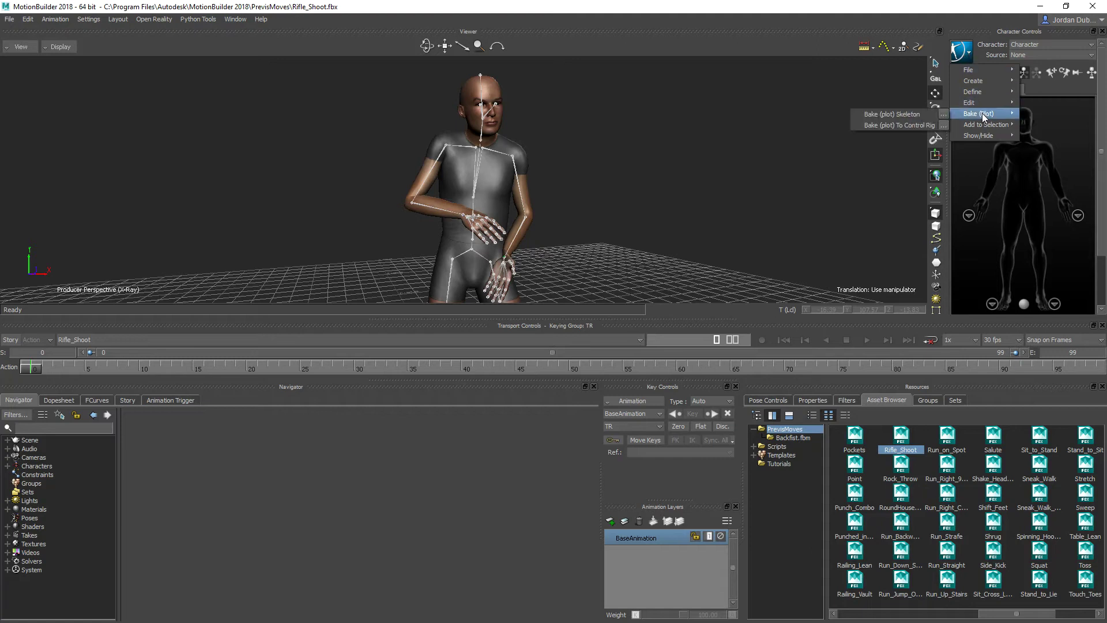
click(907, 126)
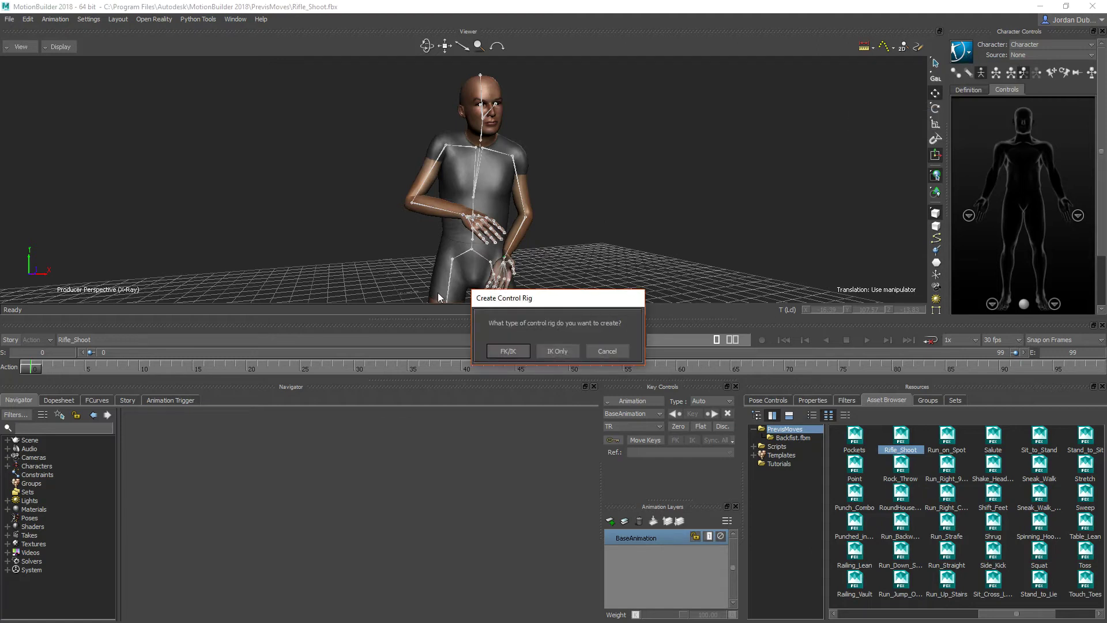
click(505, 350)
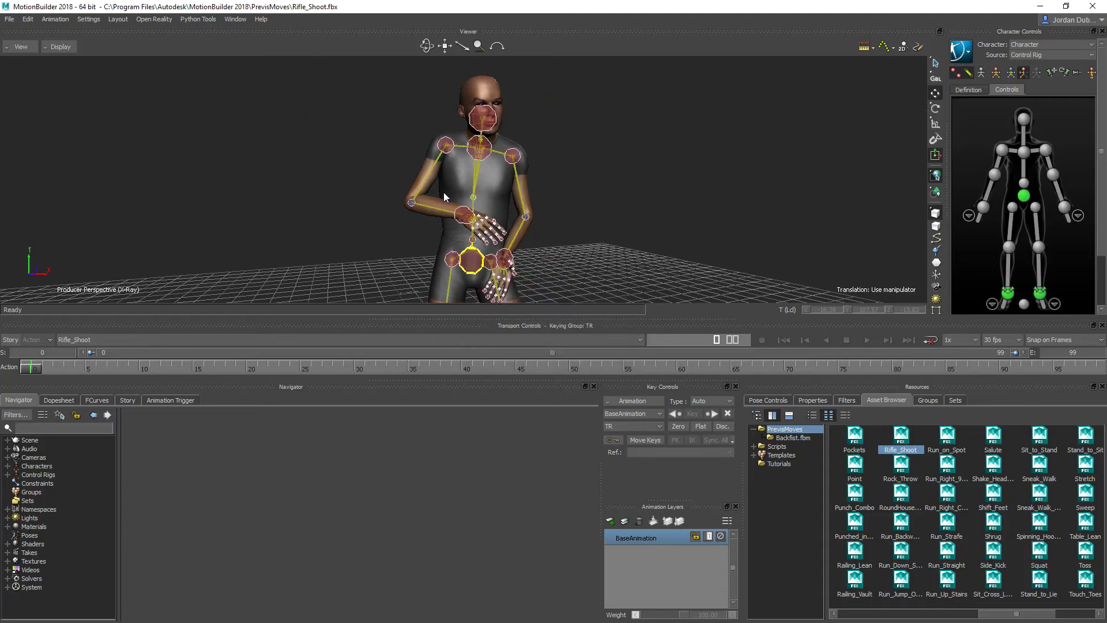
drag(31, 367, 3, 386)
Add a Cube from the Elements templates to the scene beside the character
scroll(604, 185, down, 3)
shift+drag(604, 186, 579, 183)
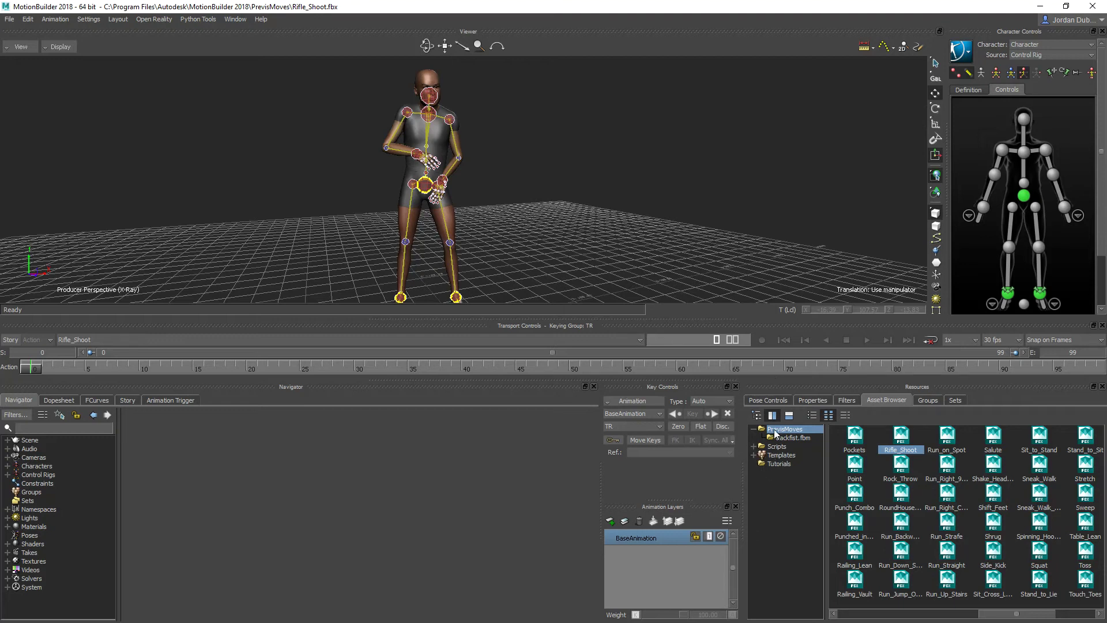
double_click(761, 455)
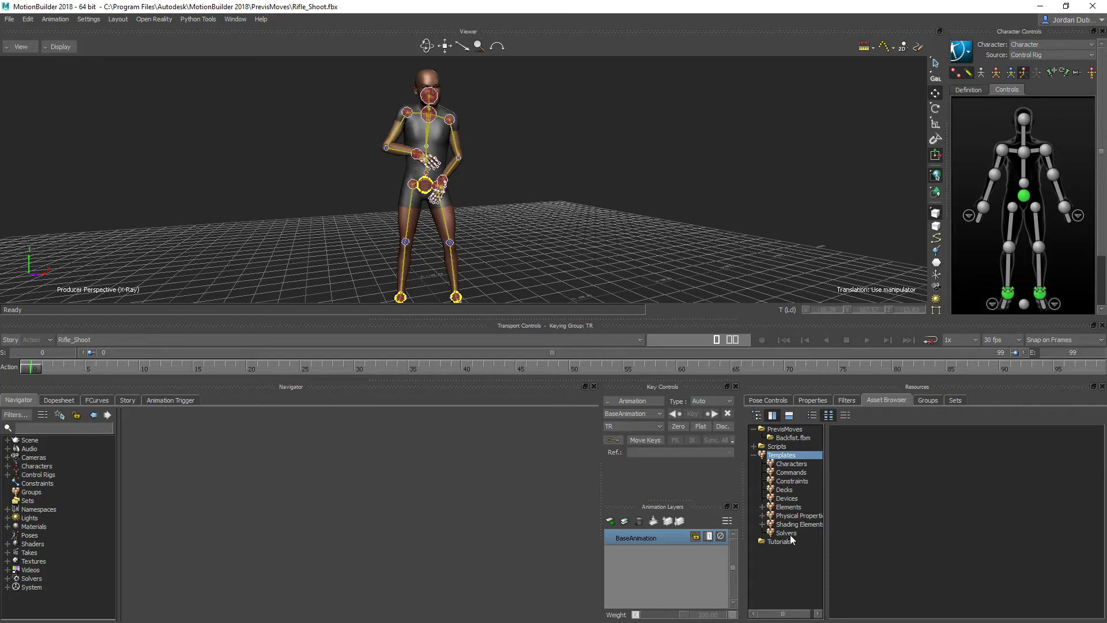
click(773, 507)
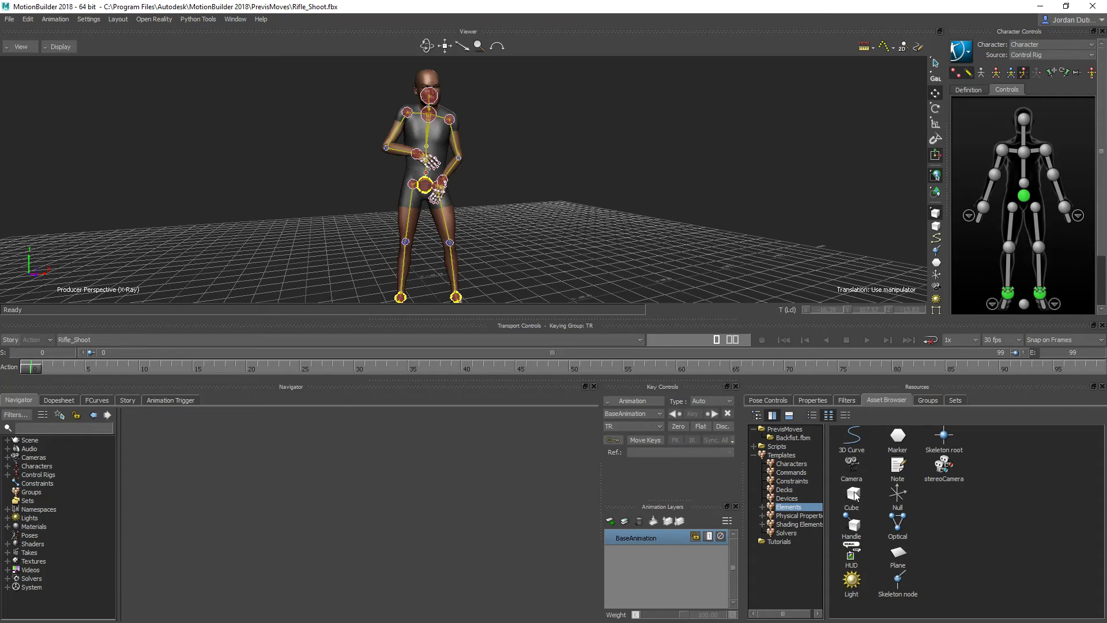
drag(853, 491, 559, 265)
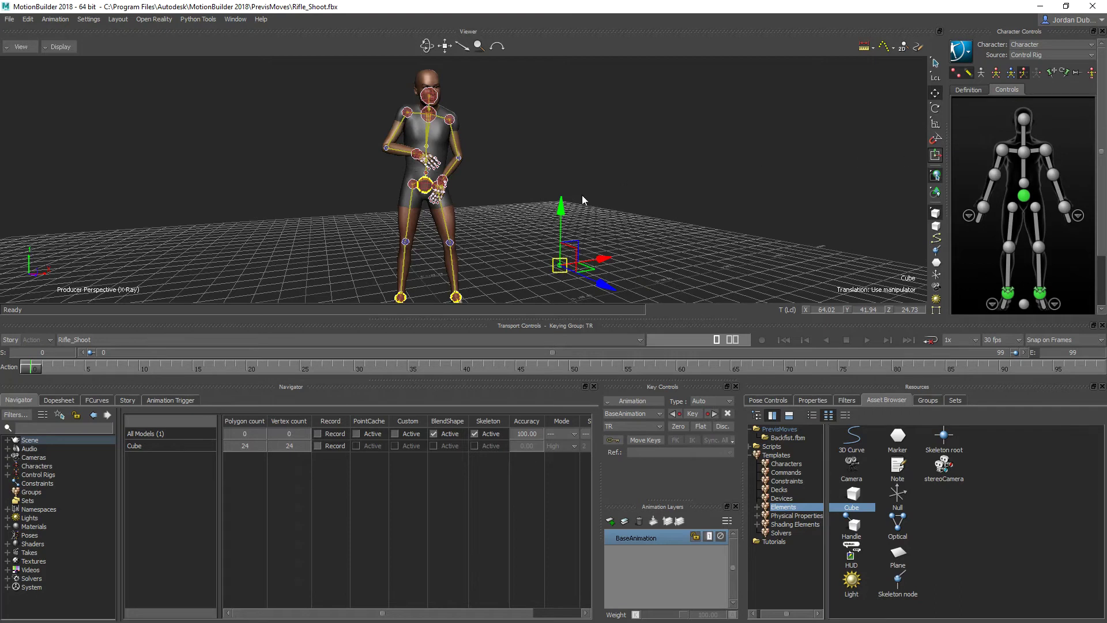
Scale the cube vertically into a tall, thin pole and thicken it to about 1.53 in X and Z
click(935, 123)
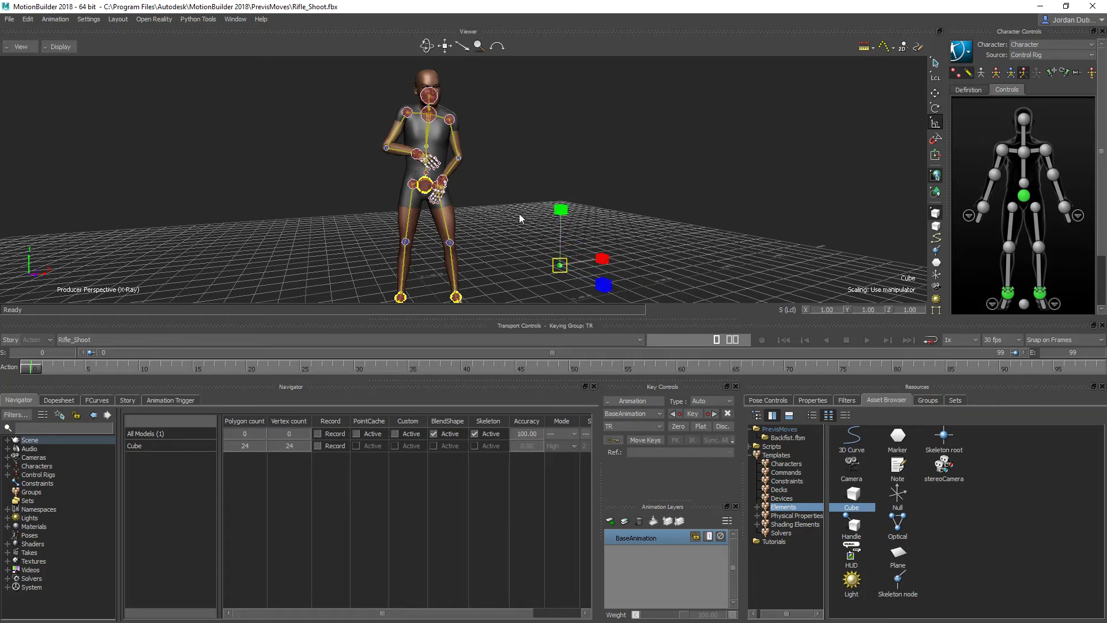
drag(562, 209, 587, 2)
drag(562, 209, 569, 155)
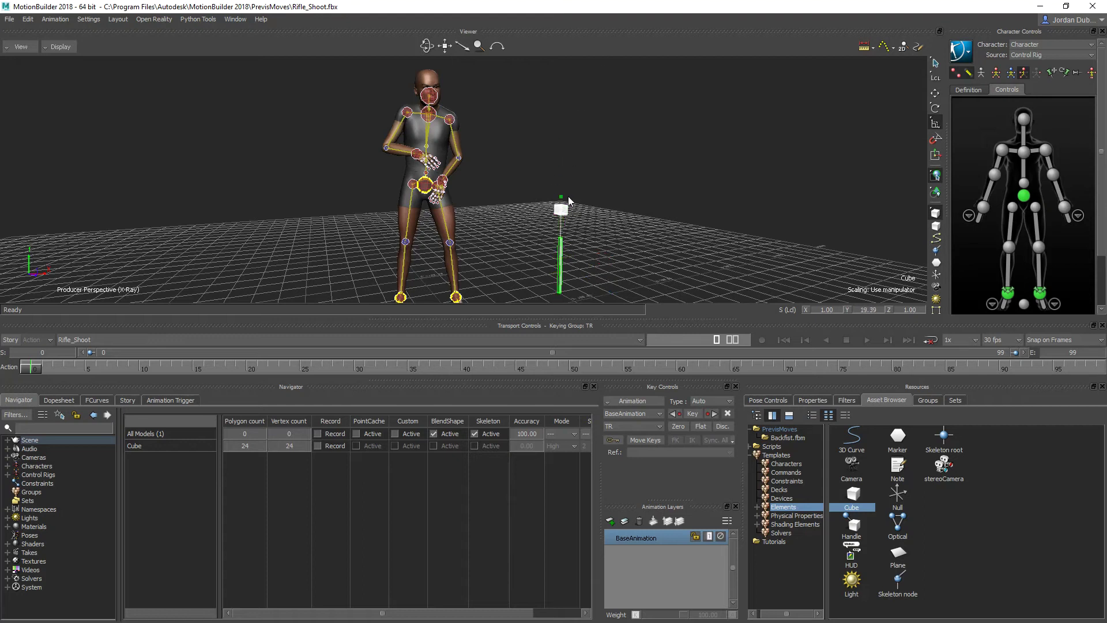
drag(568, 197, 569, 192)
drag(563, 259, 575, 258)
Raise the pole to a Y position of about 73.57 and reduce its Y scale to about 29.58
key(t)
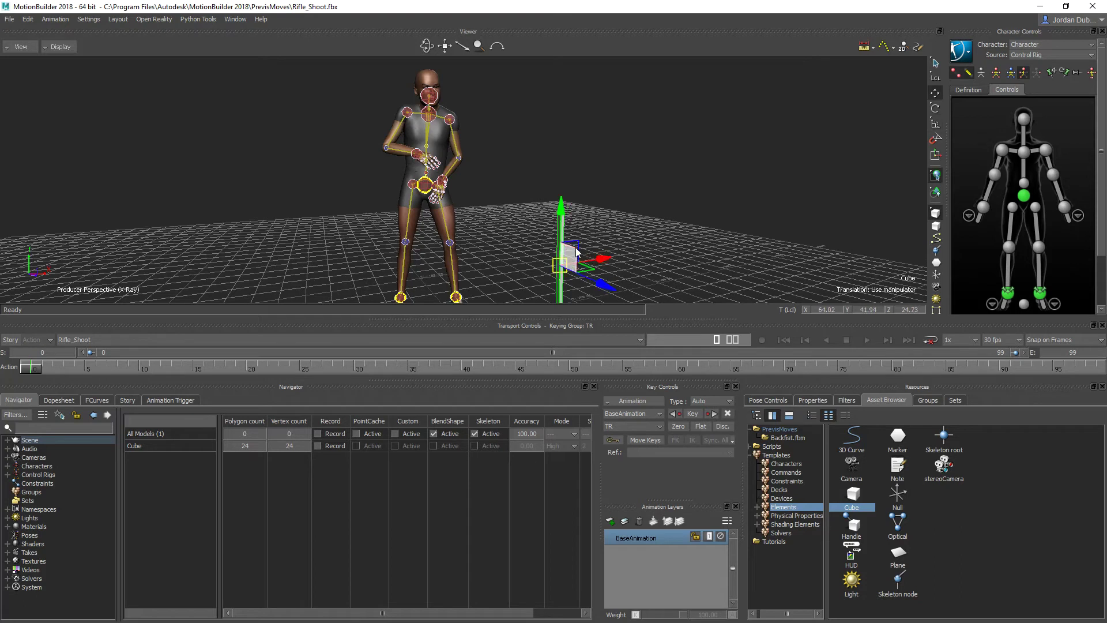
drag(559, 231, 560, 182)
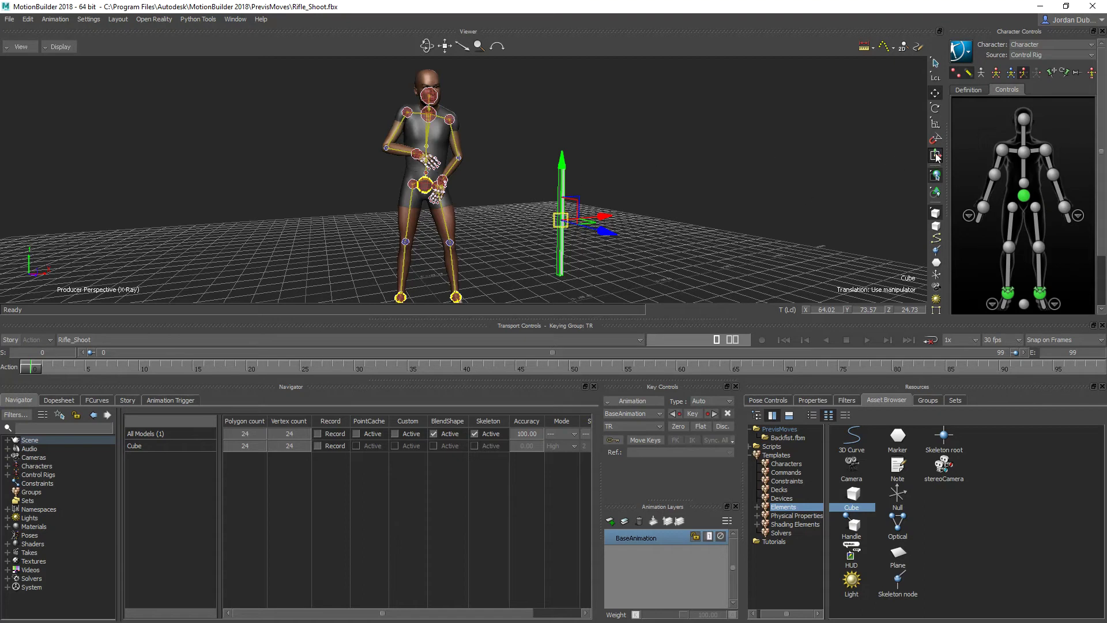
click(935, 123)
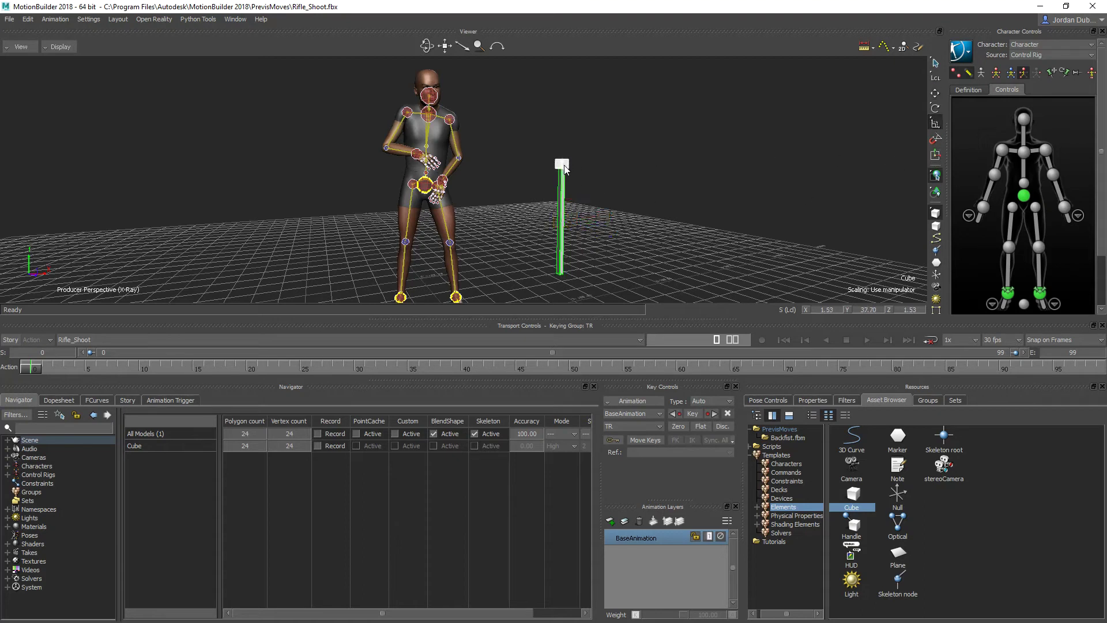
drag(565, 168, 525, 136)
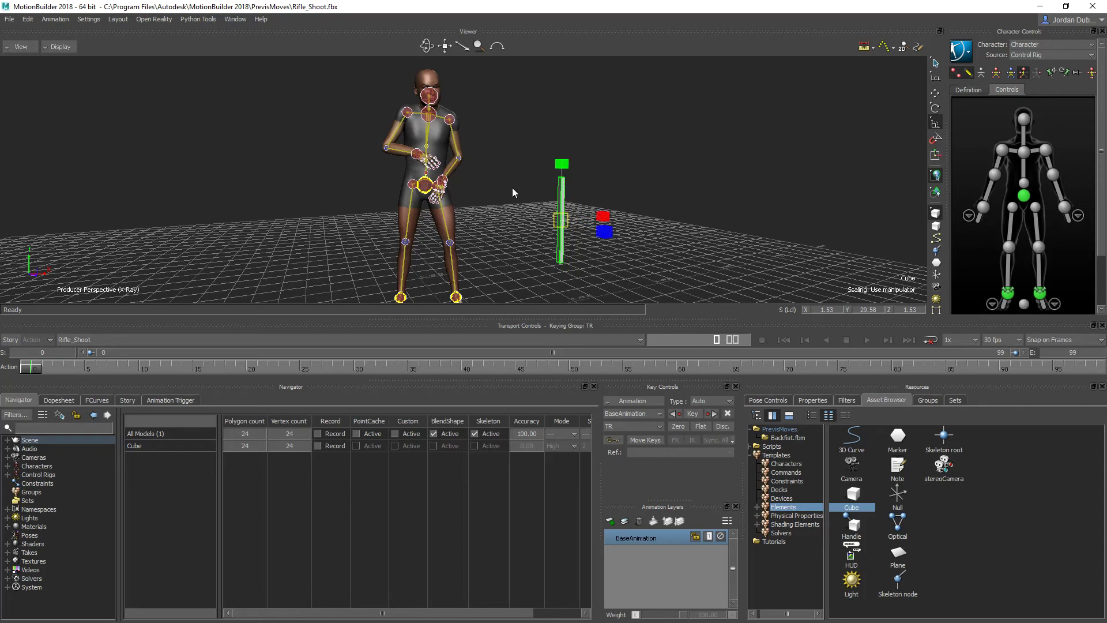
Add a Parent/Child constraint from the Constraints templates to the scene and expand the scene's constraints list
middle_drag(528, 187, 577, 184)
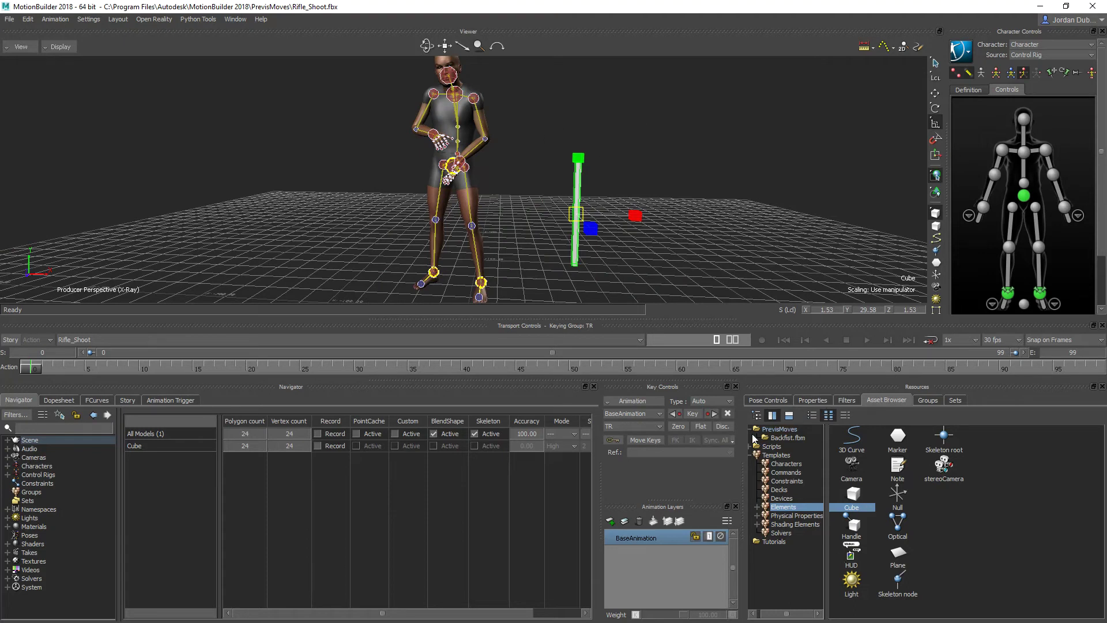
click(776, 481)
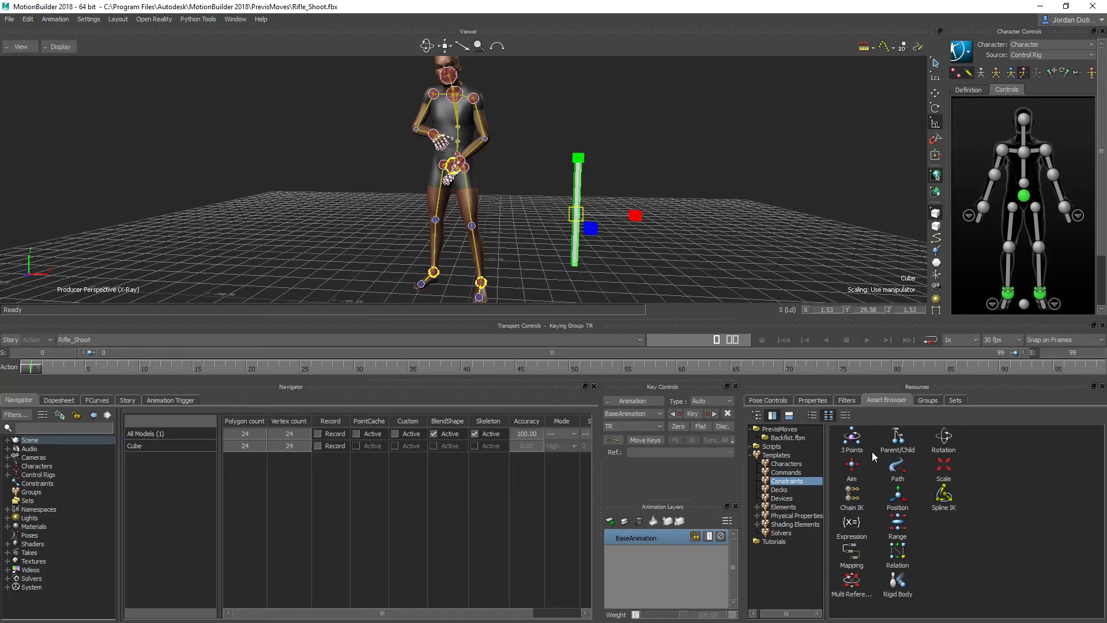
click(902, 439)
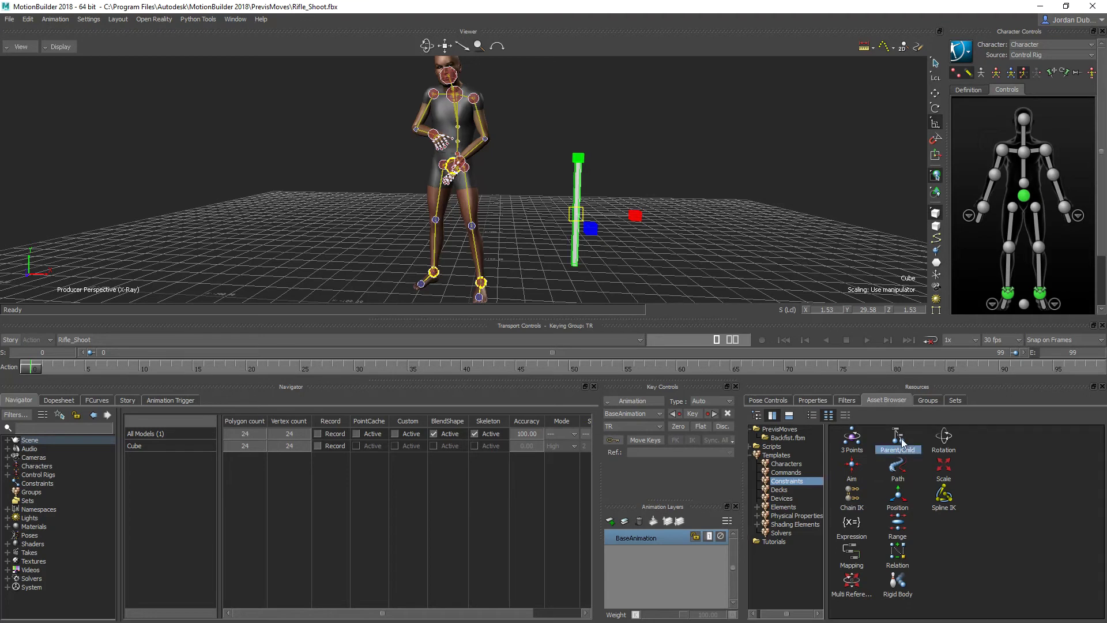
drag(902, 441, 577, 130)
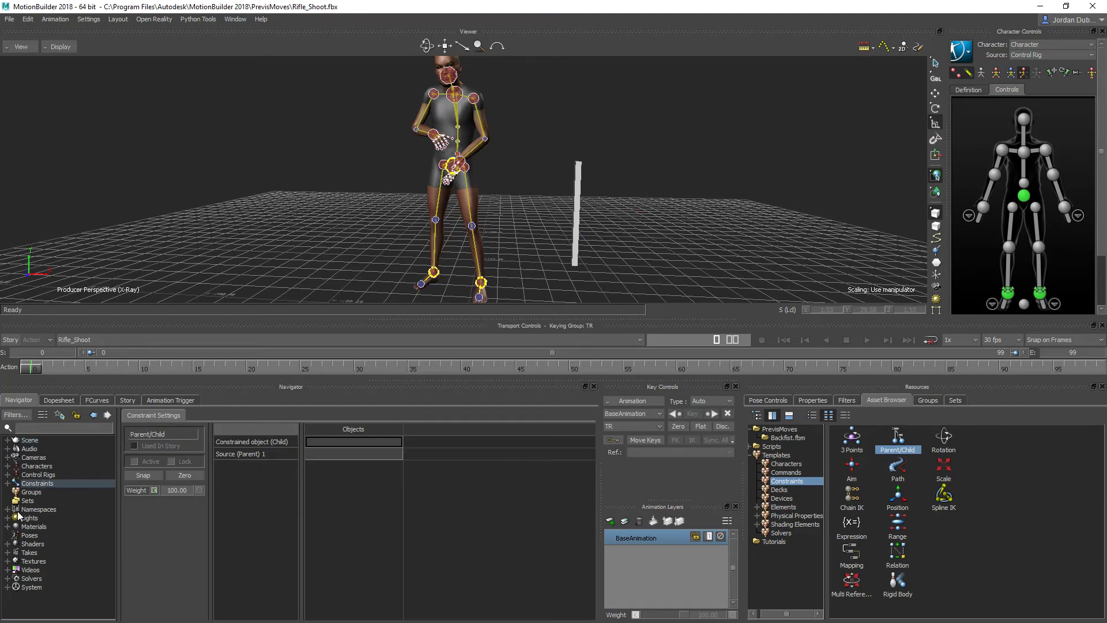
click(7, 483)
click(6, 481)
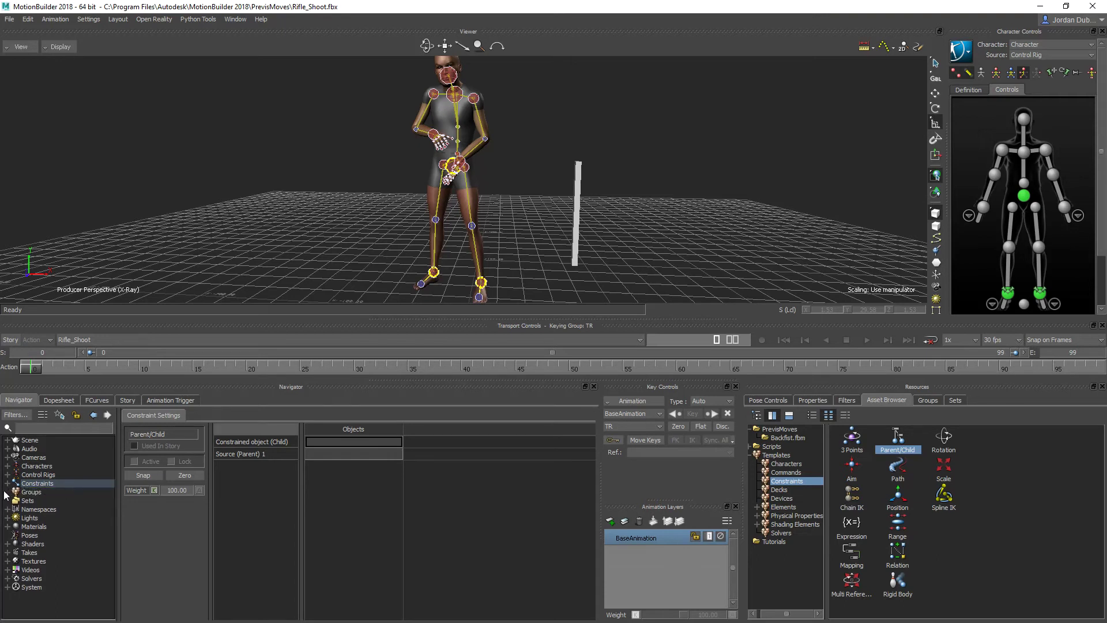
Rename the Cube in the scene hierarchy as RiflePlaceholder
click(5, 483)
click(6, 484)
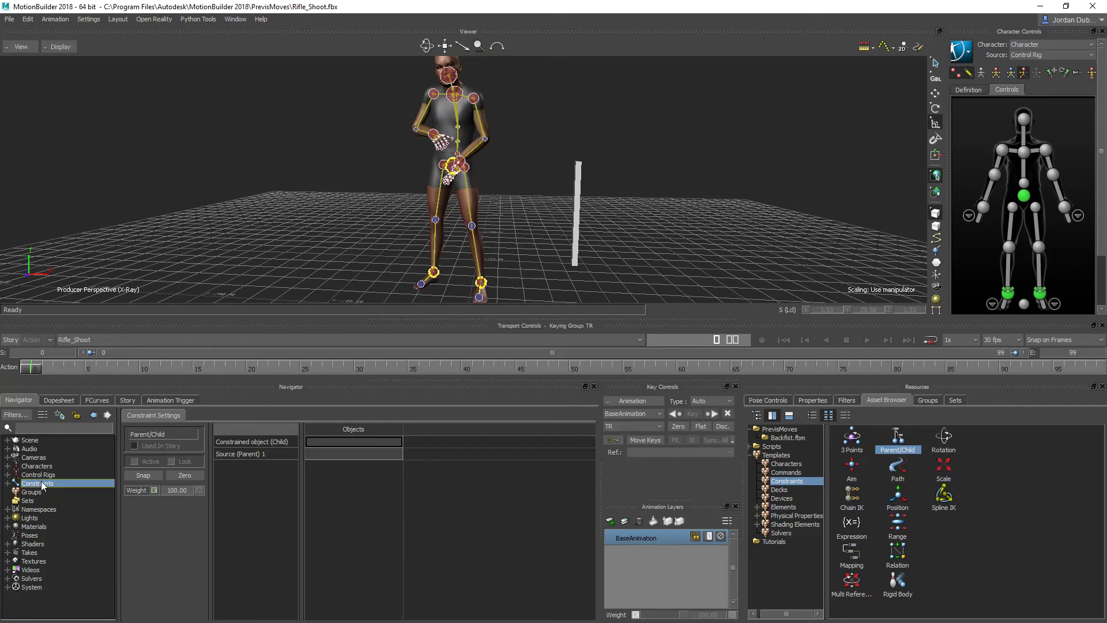
click(7, 440)
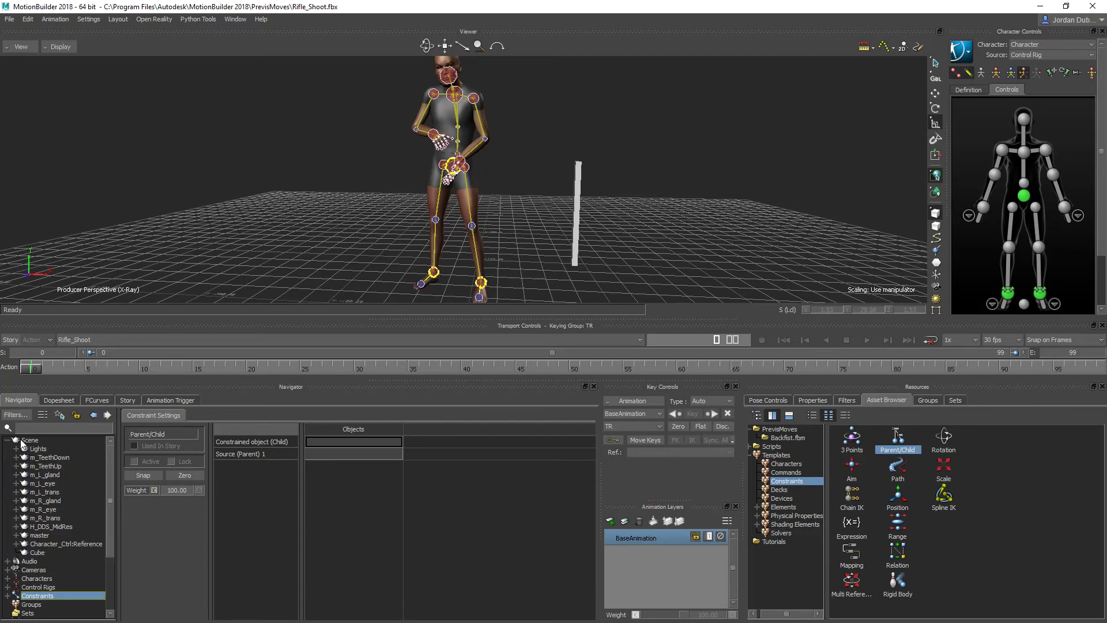
click(43, 554)
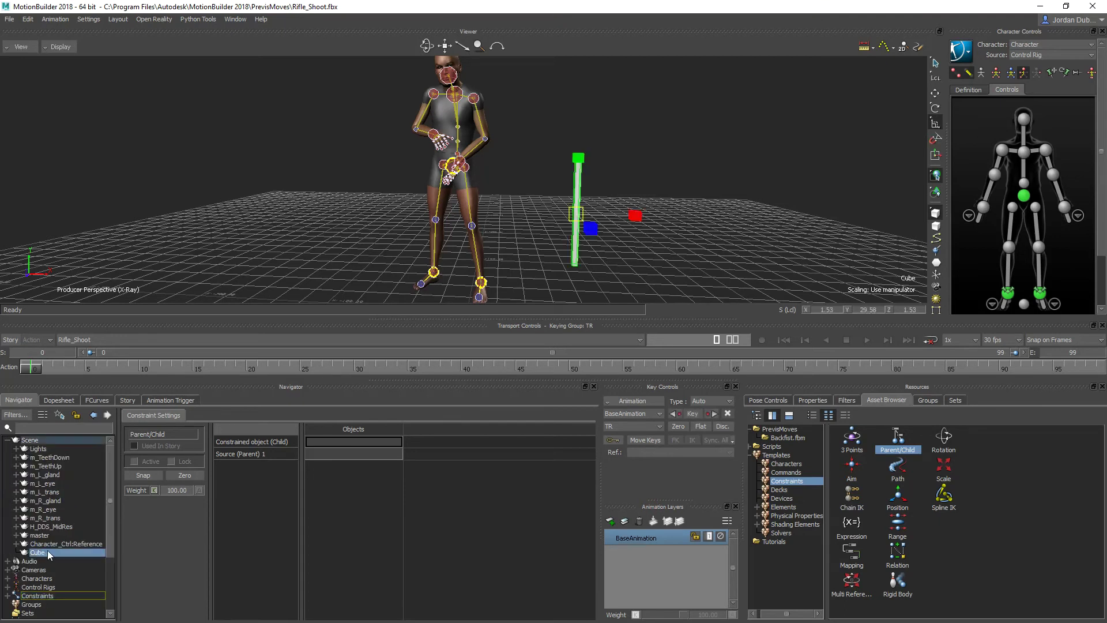
right_click(45, 554)
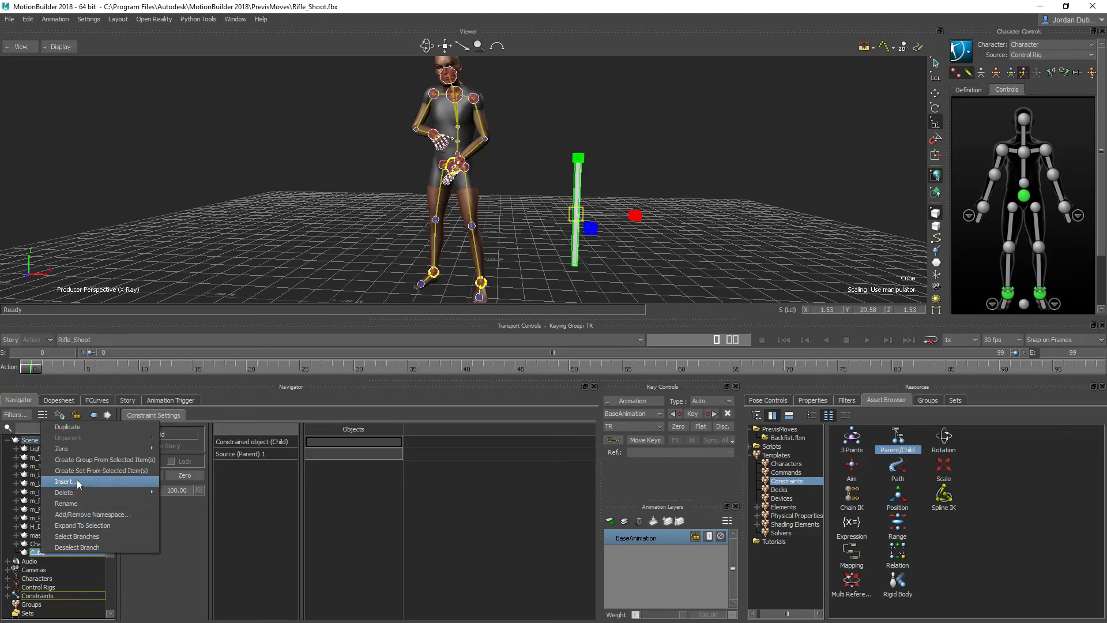
click(67, 504)
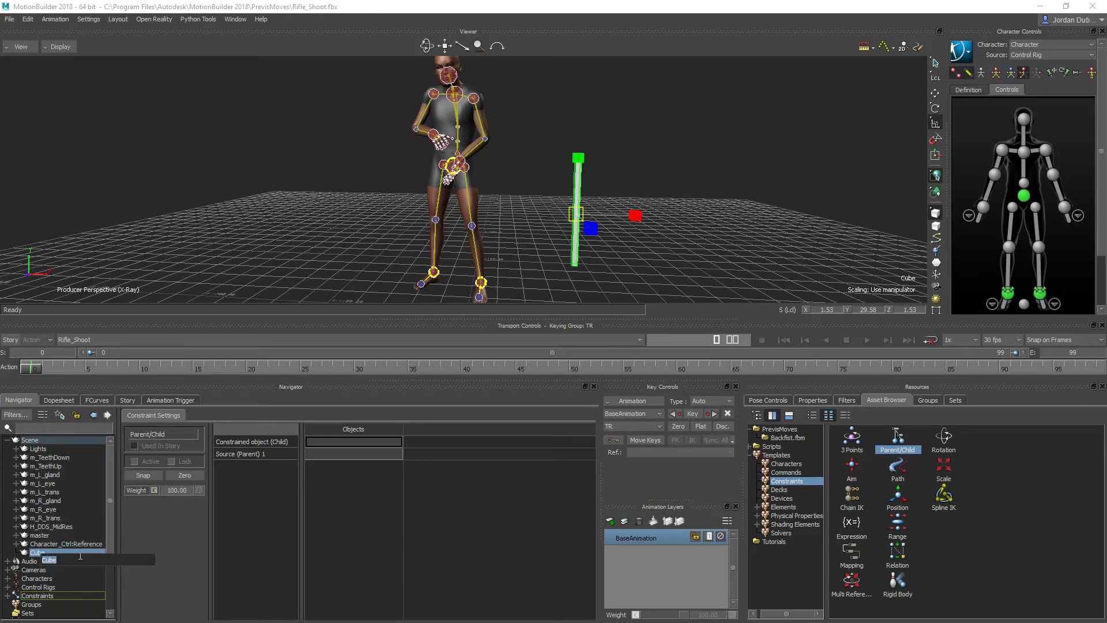
text(R)
text(iflePlaceholder)
key(Return)
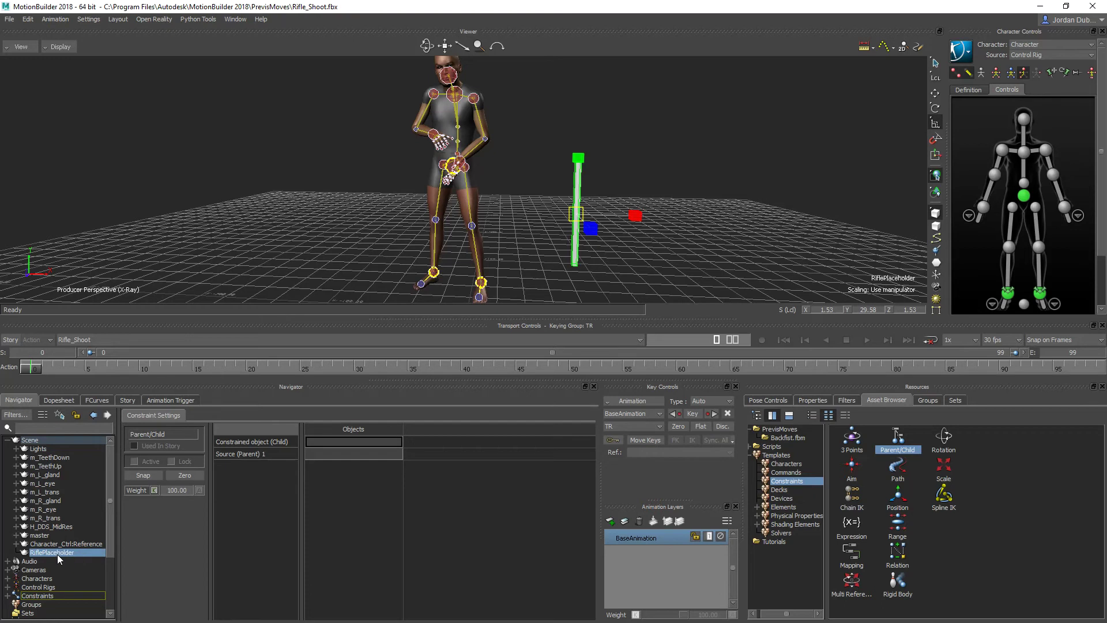
Assign RiflePlaceholder as the constraint's child object and the character's right hand effector as Source (Parent) 1
drag(39, 535, 339, 440)
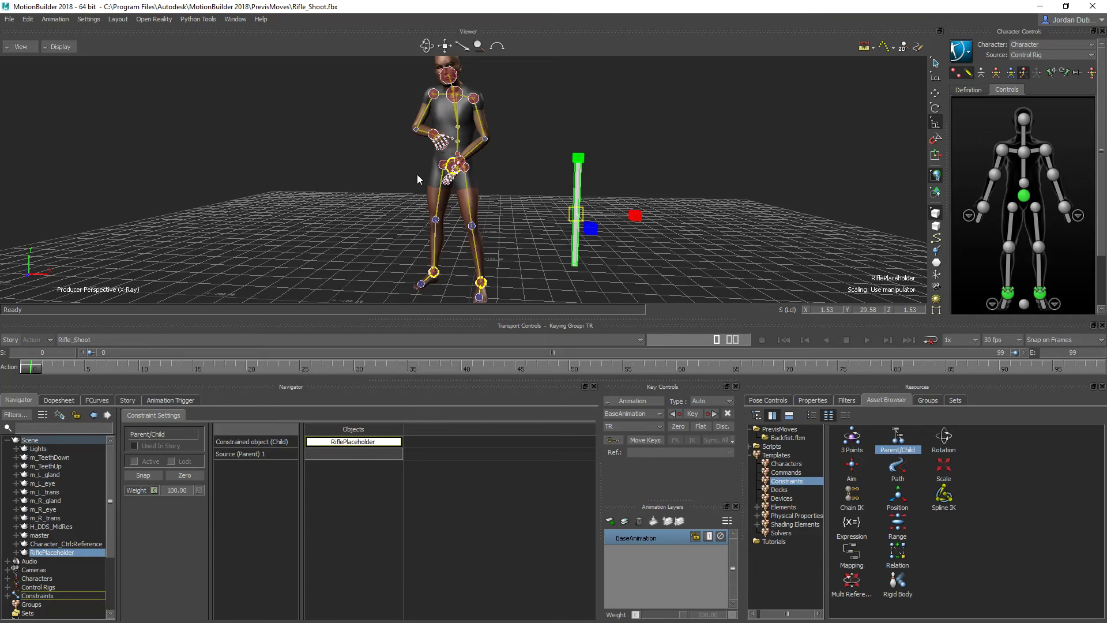
click(435, 136)
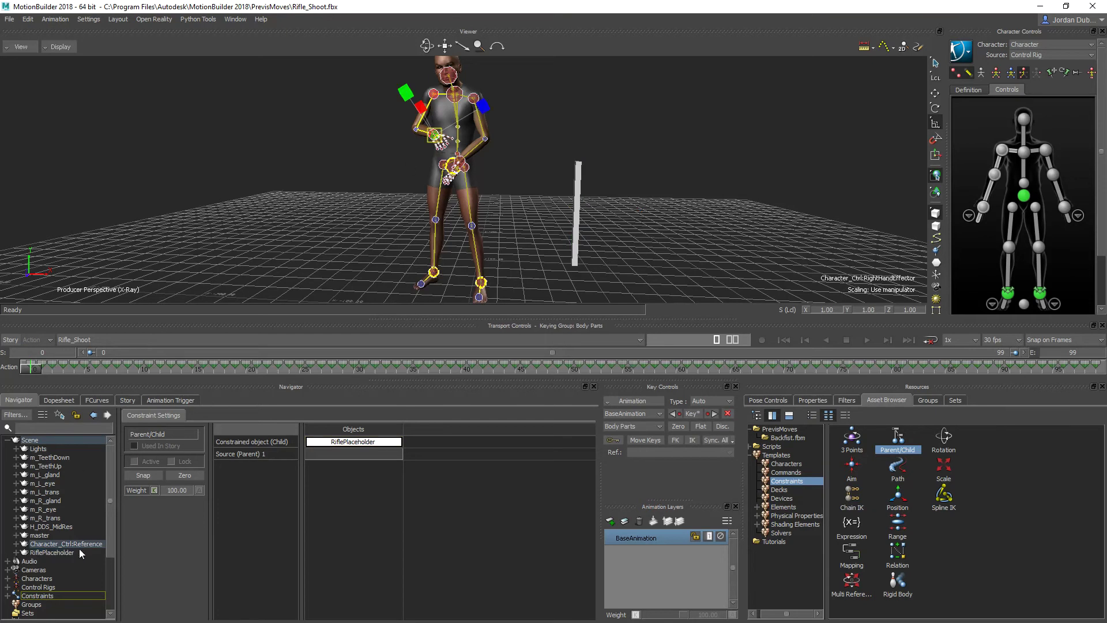
scroll(453, 181, up, 5)
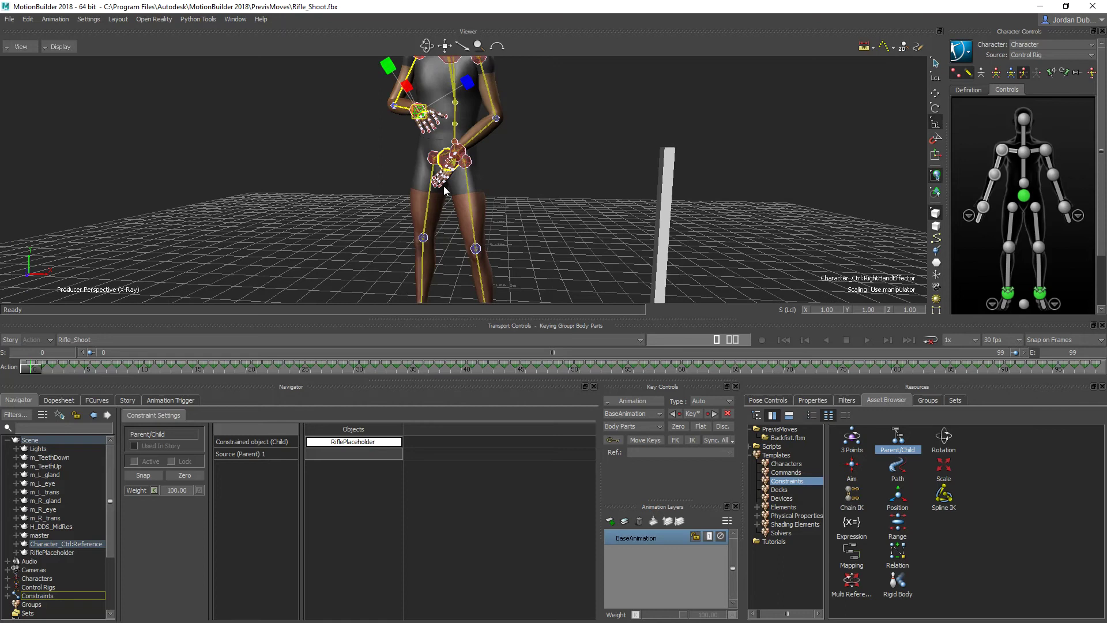
scroll(444, 186, up, 2)
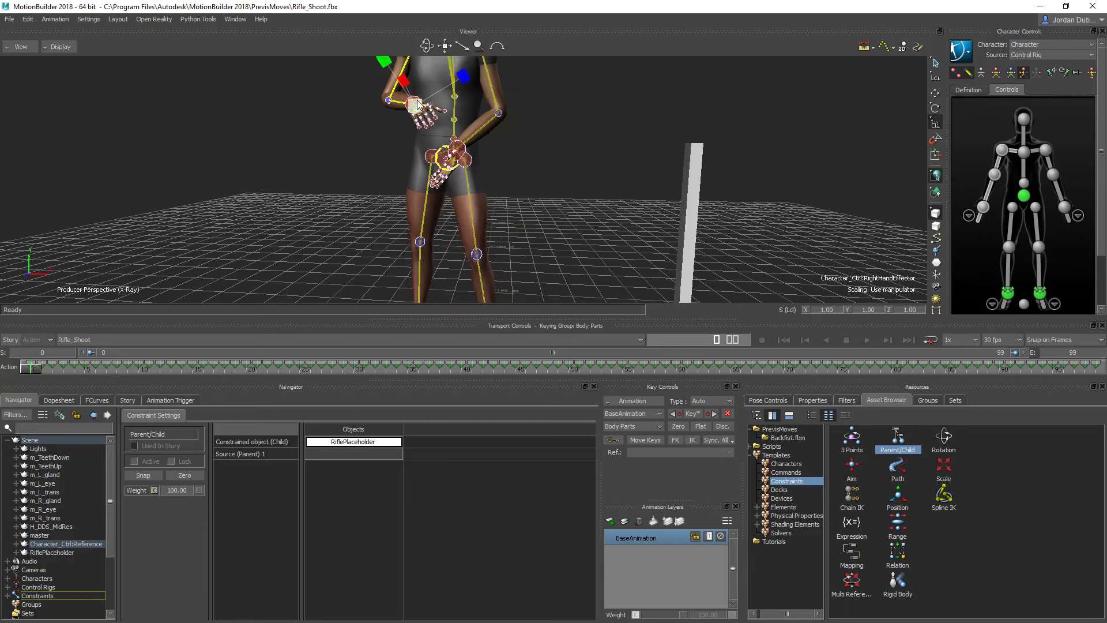
drag(415, 107, 373, 452)
drag(362, 451, 362, 452)
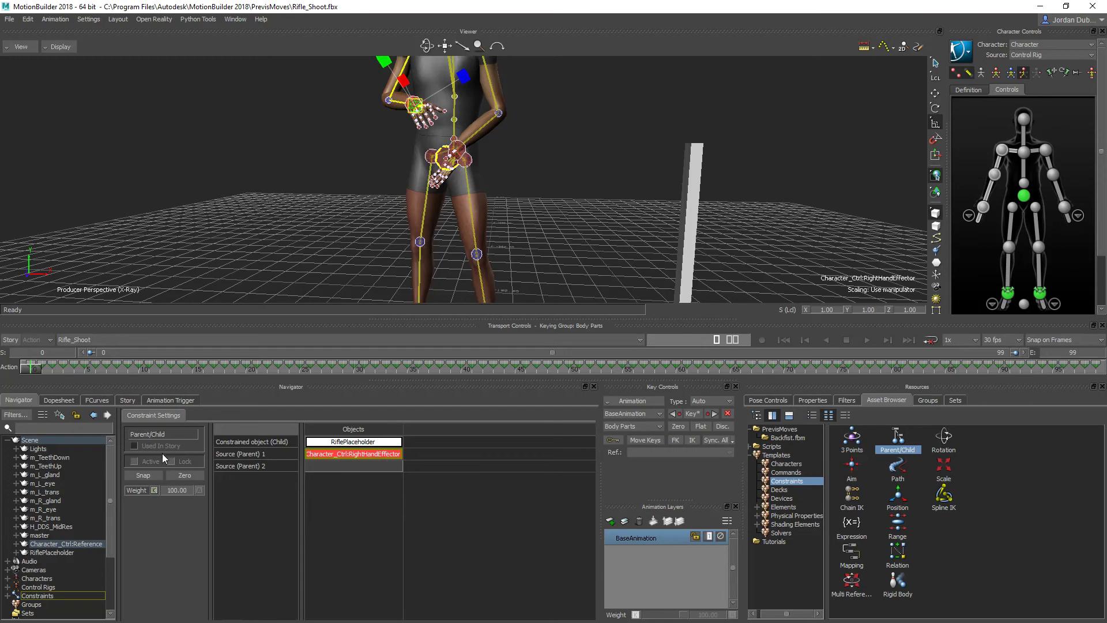
Activate the Parent/Child constraint with a zero offset to bring RiflePlaceholder to the right hand
click(184, 475)
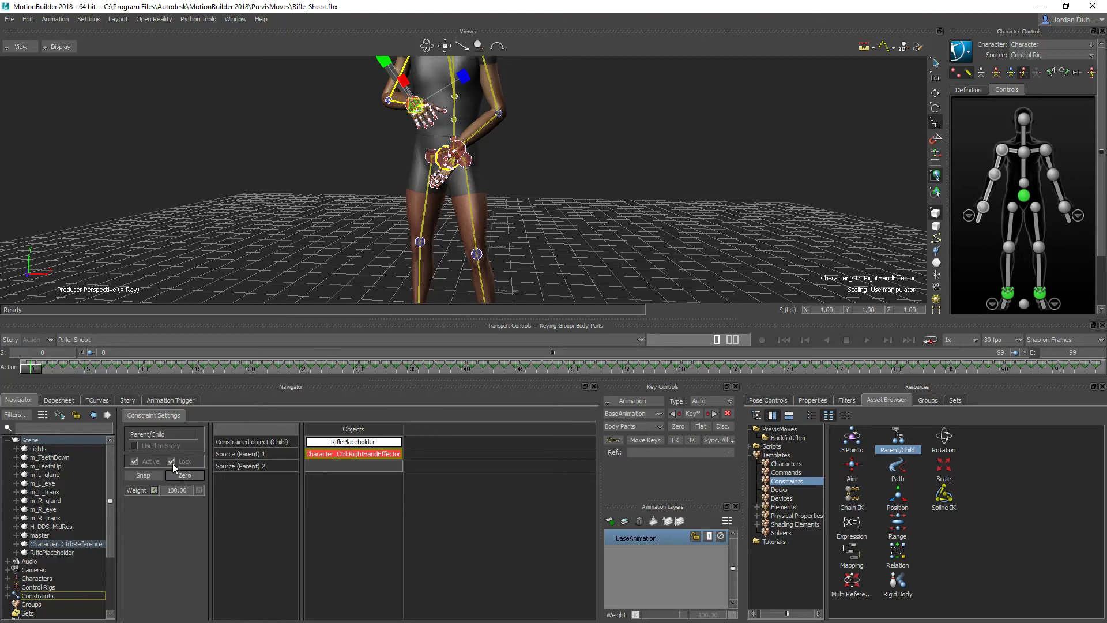
ctrl+drag(500, 185, 541, 184)
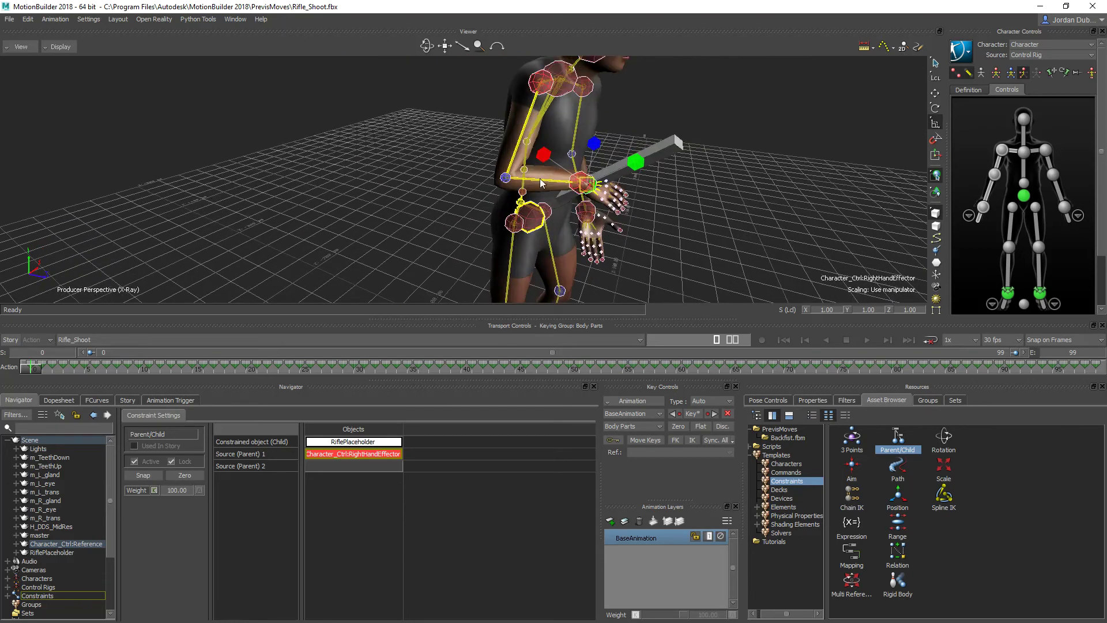
scroll(496, 196, down, 3)
scroll(478, 196, up, 6)
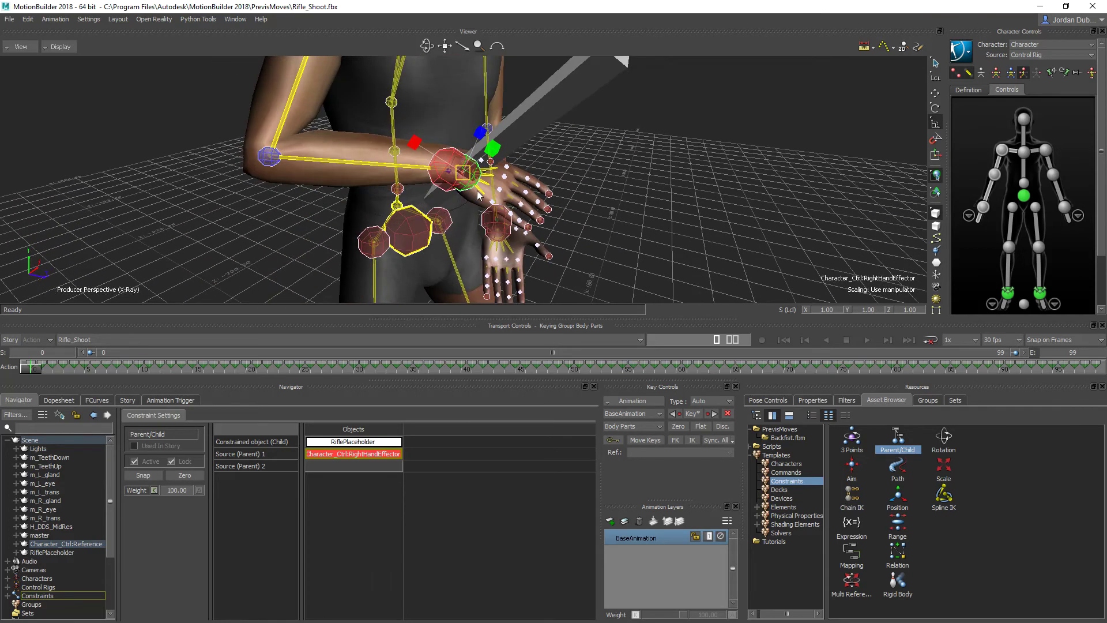
ctrl+drag(477, 196, 395, 221)
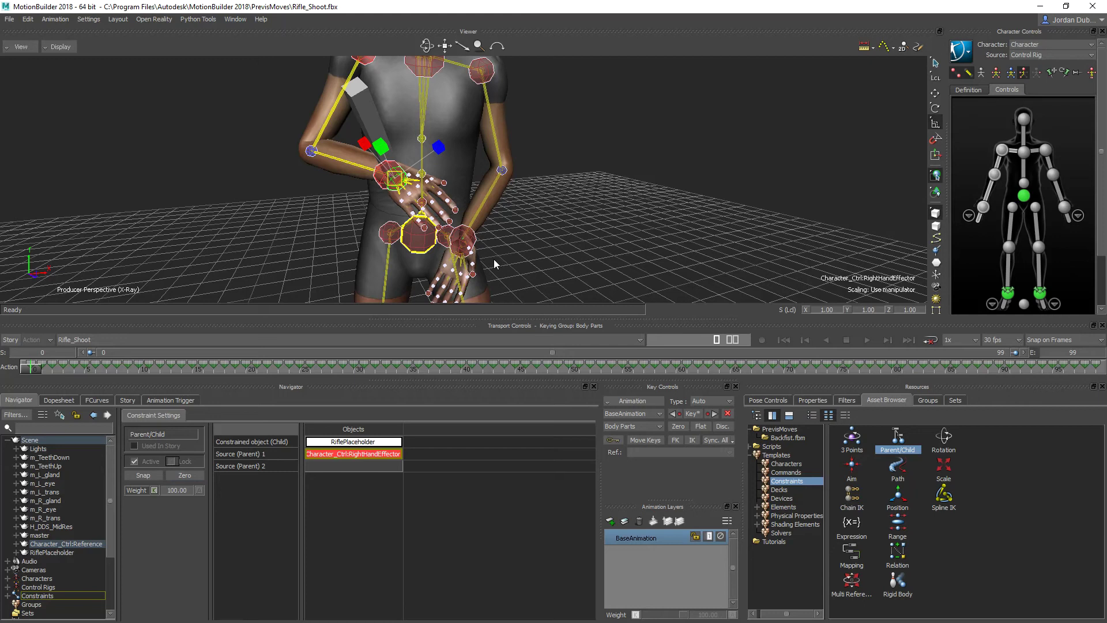
Try rotating the right hand effector and undo the change
key(e)
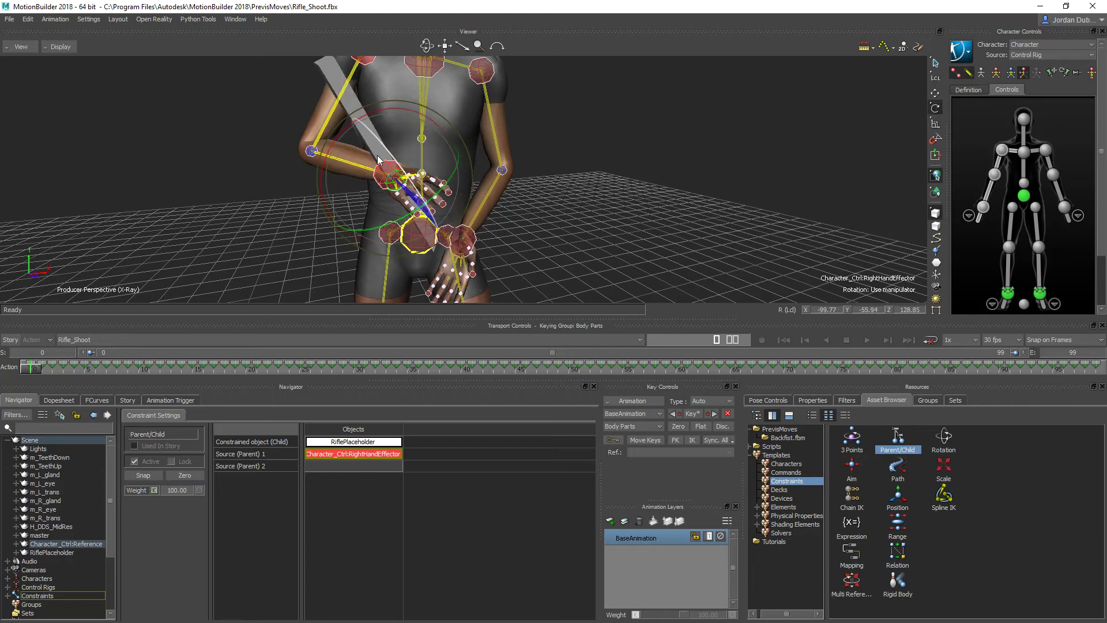
drag(378, 159, 357, 147)
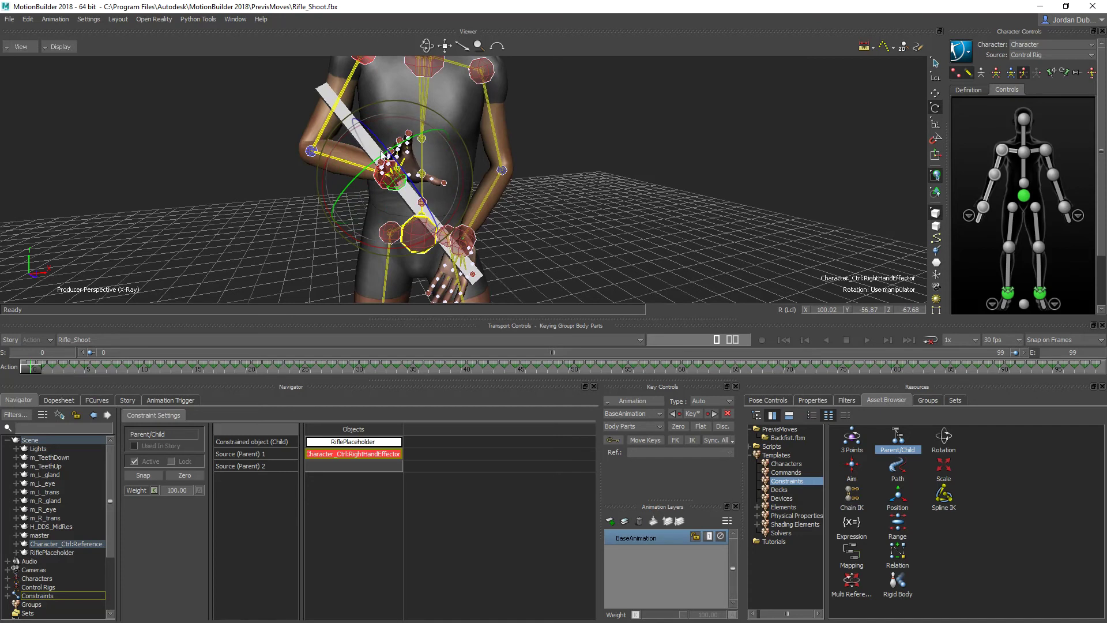
key(ctrl+z)
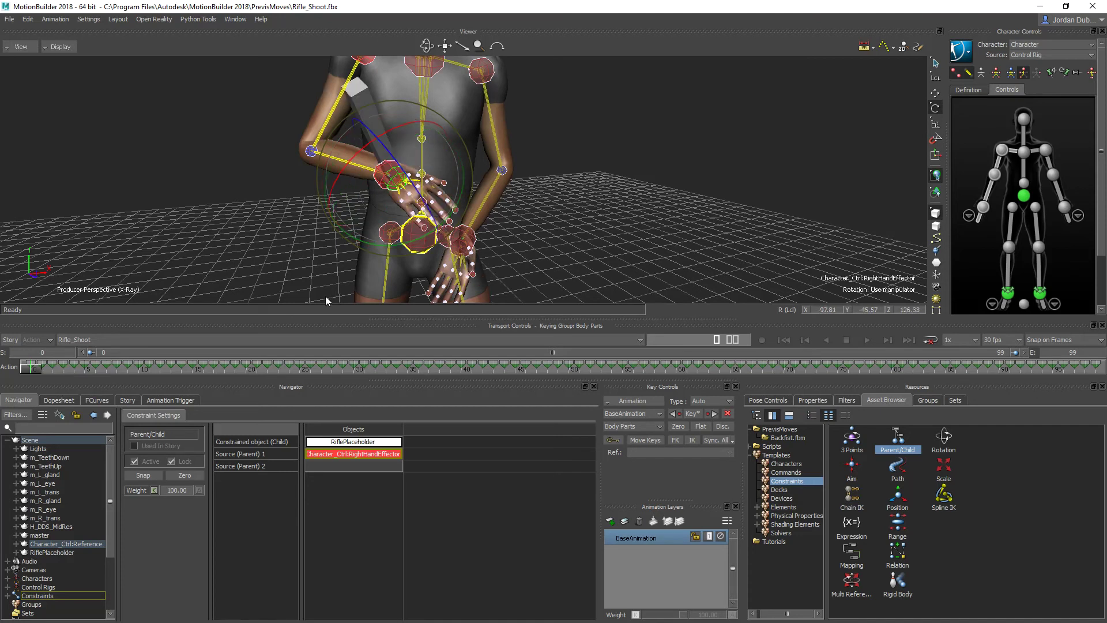
Unlock the constraint and rotate RiflePlaceholder to run diagonally from the right hand towards the left hand
click(171, 461)
click(64, 551)
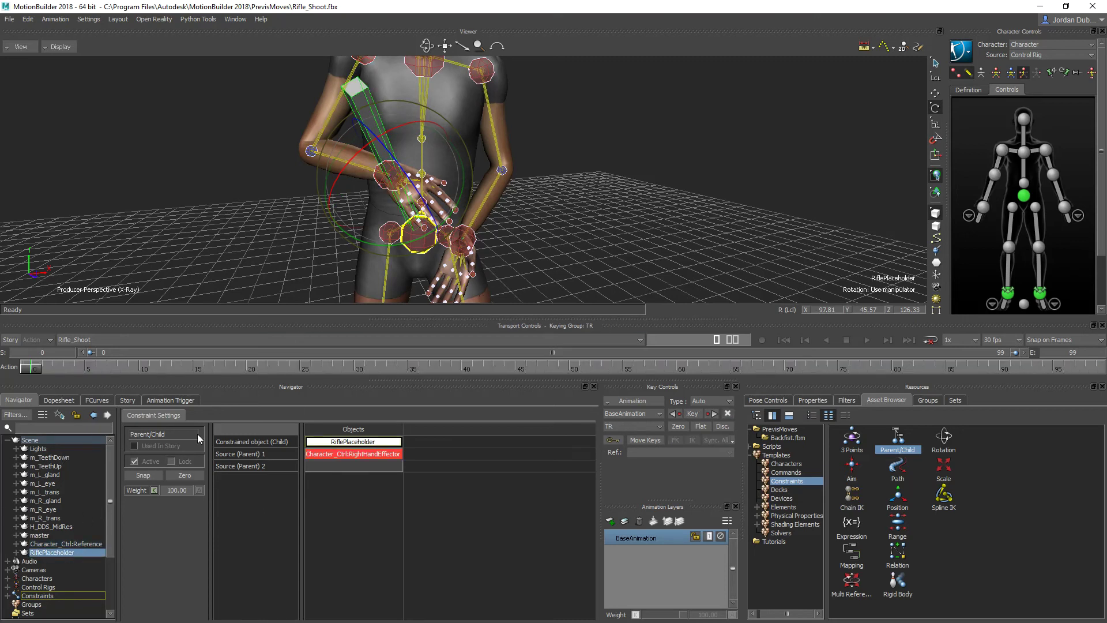
drag(405, 173, 357, 140)
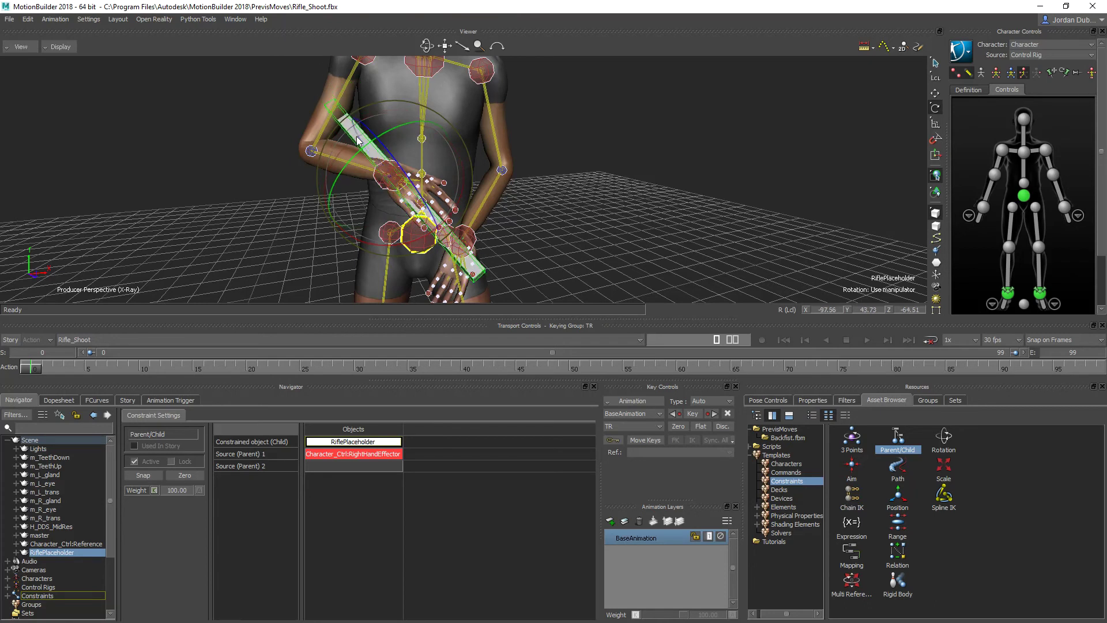
drag(342, 226, 355, 228)
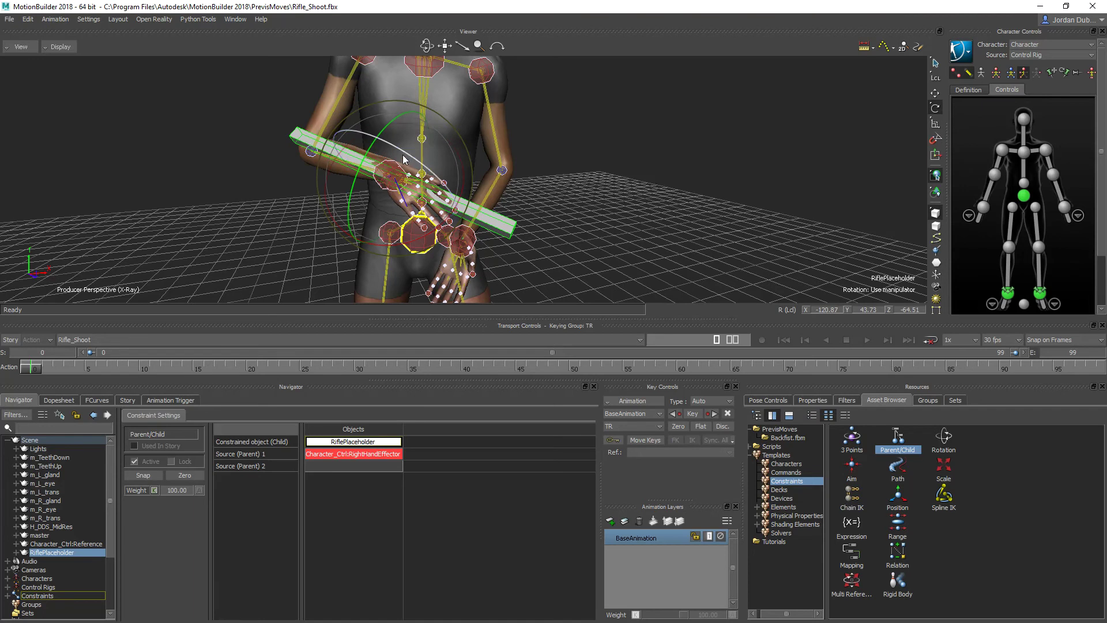
drag(402, 154, 403, 154)
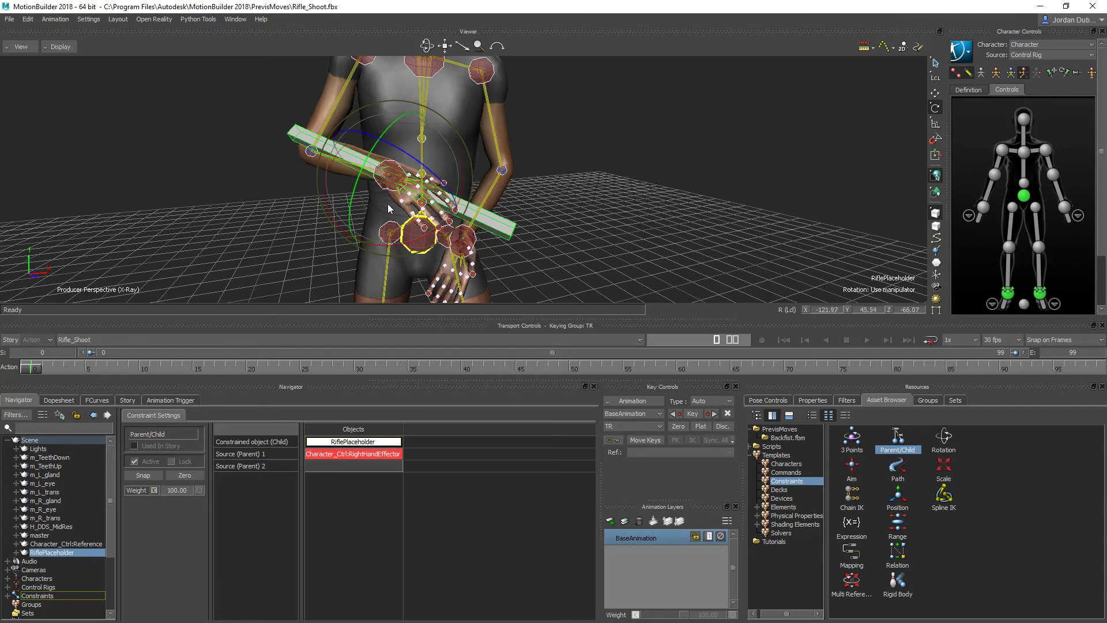
drag(388, 243, 355, 239)
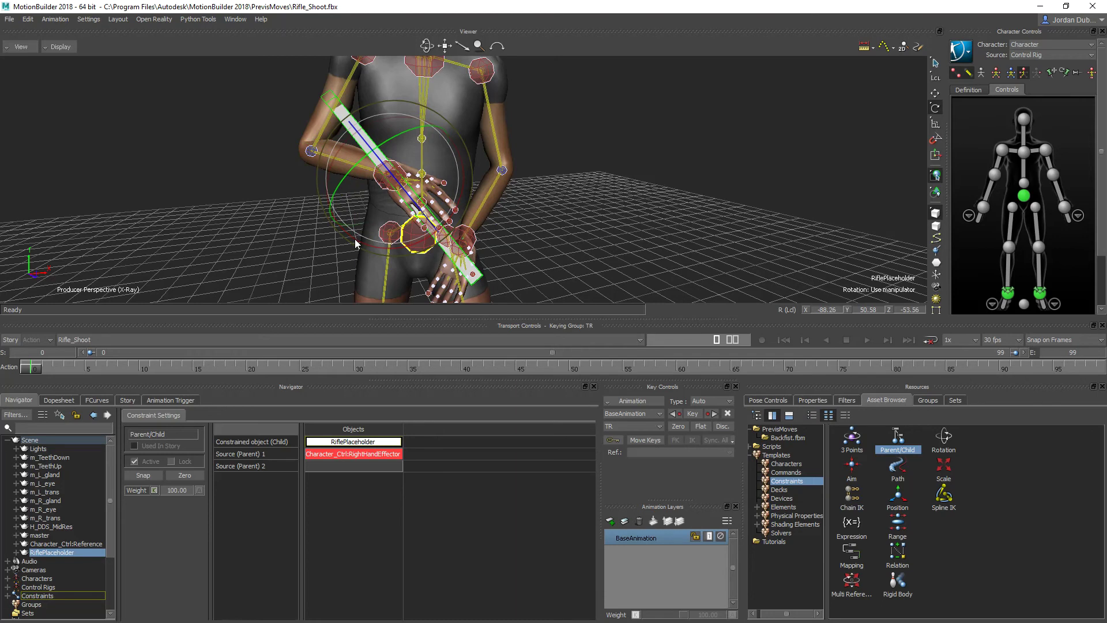
shift+drag(487, 239, 485, 184)
ctrl+shift+drag(486, 183, 408, 176)
drag(379, 111, 442, 160)
Move RiflePlaceholder between both hands to about X -13.66, Y 106.30, Z -10.30, with its X rotation at about -70.86
key(t)
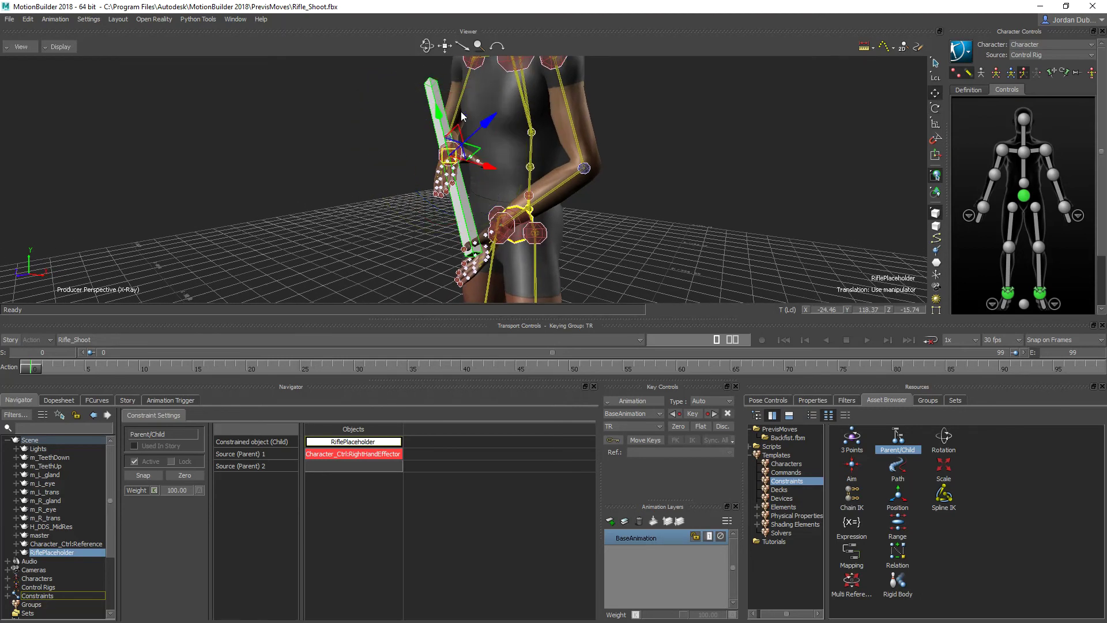
drag(461, 112, 502, 147)
key(r)
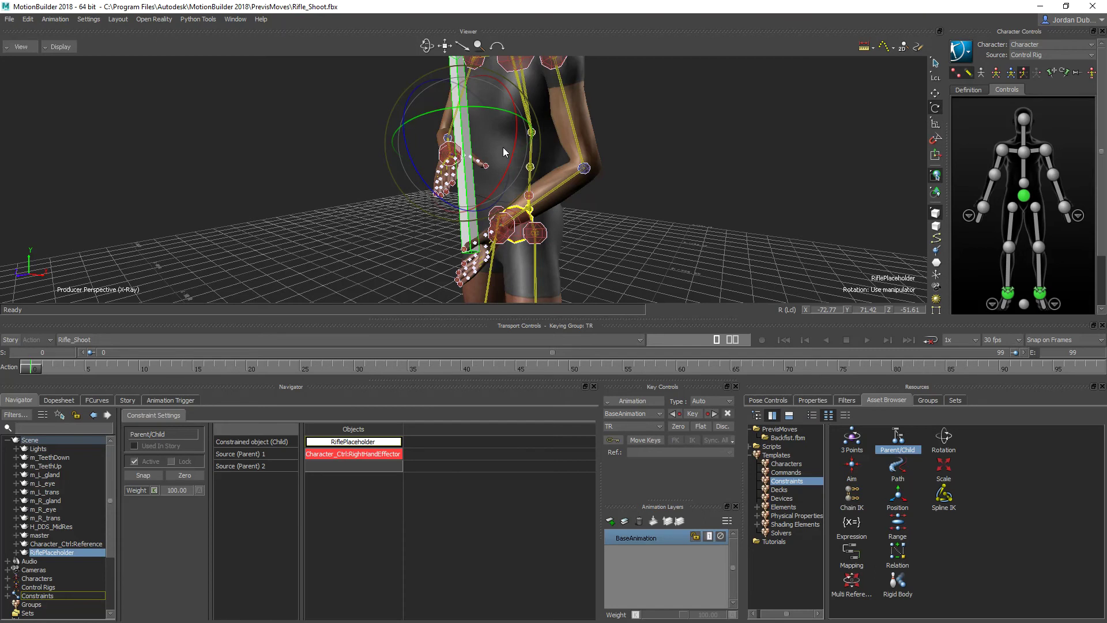
key(t)
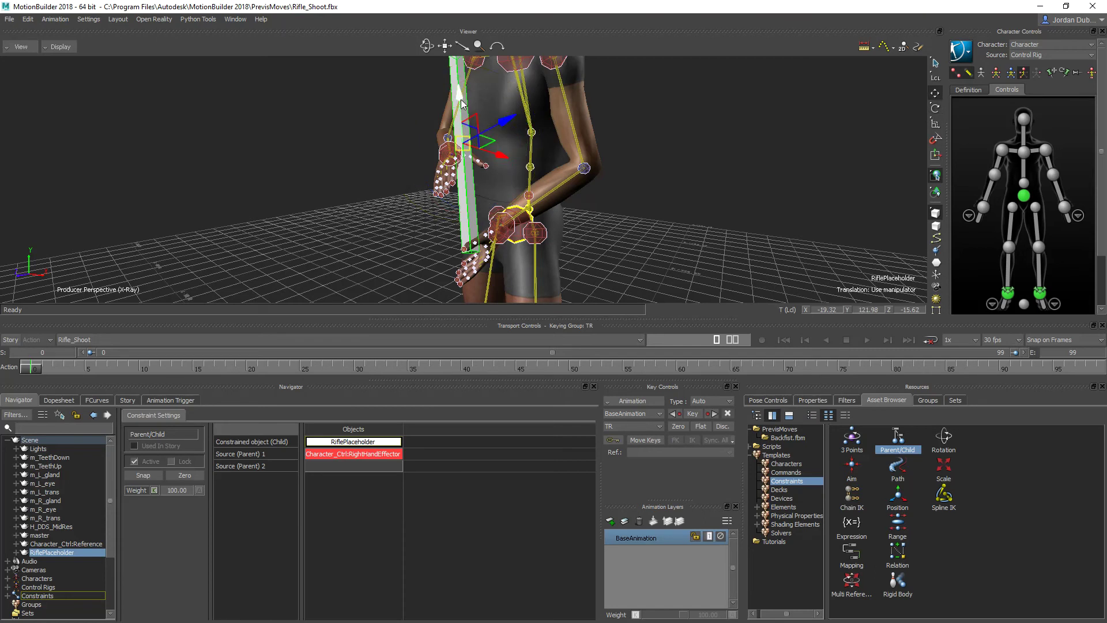
drag(461, 100, 565, 151)
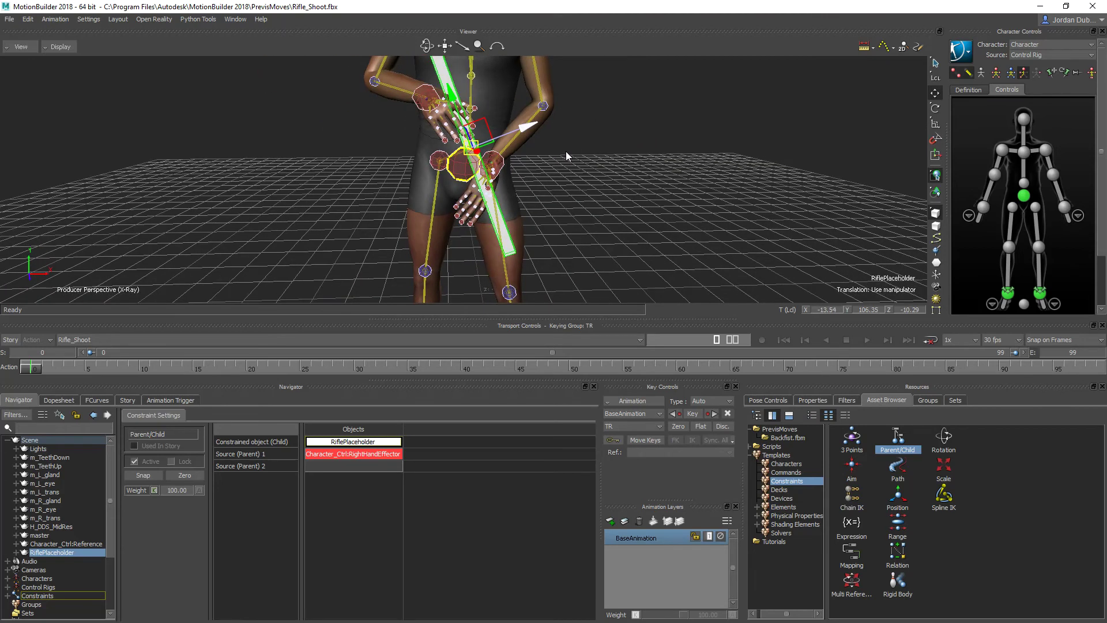
key(r)
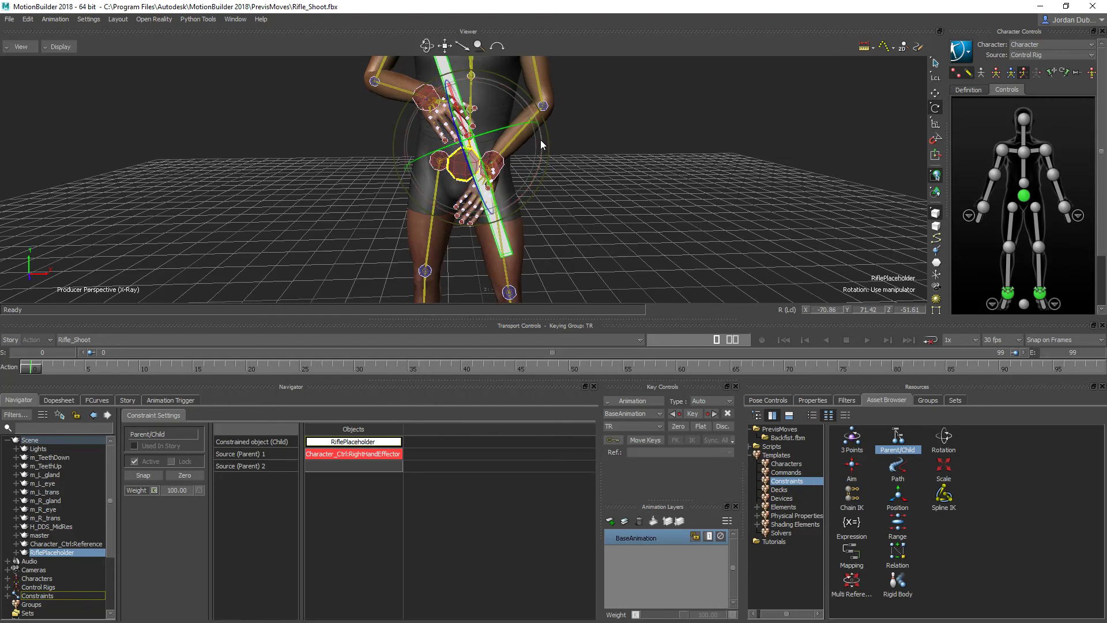
key(t)
drag(516, 130, 456, 285)
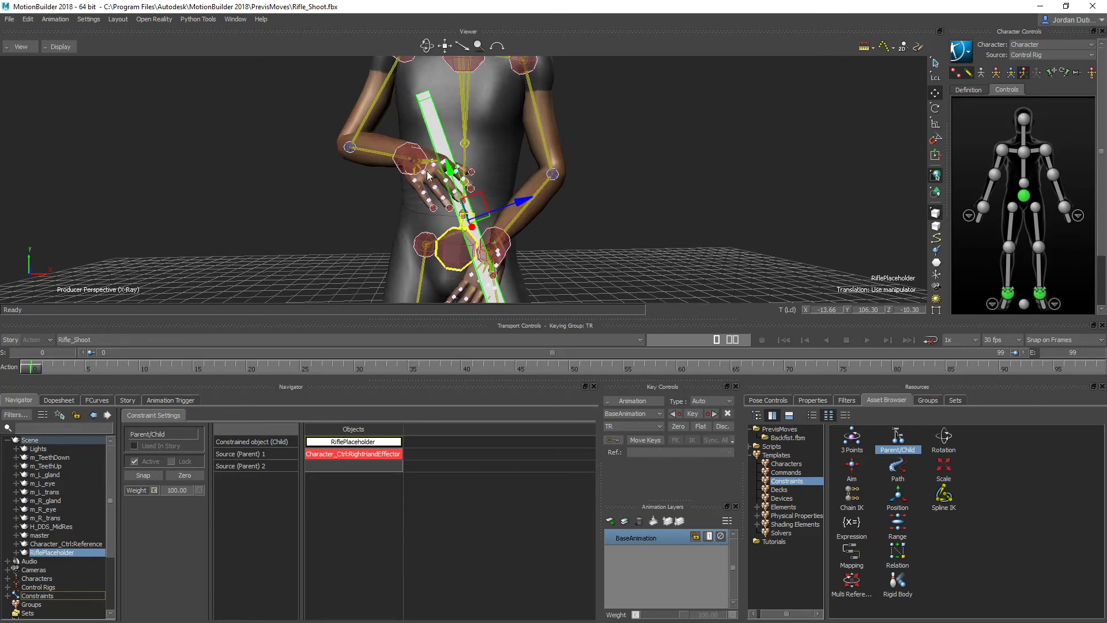
ctrl+shift+drag(438, 188, 355, 222)
ctrl+shift+drag(496, 282, 556, 220)
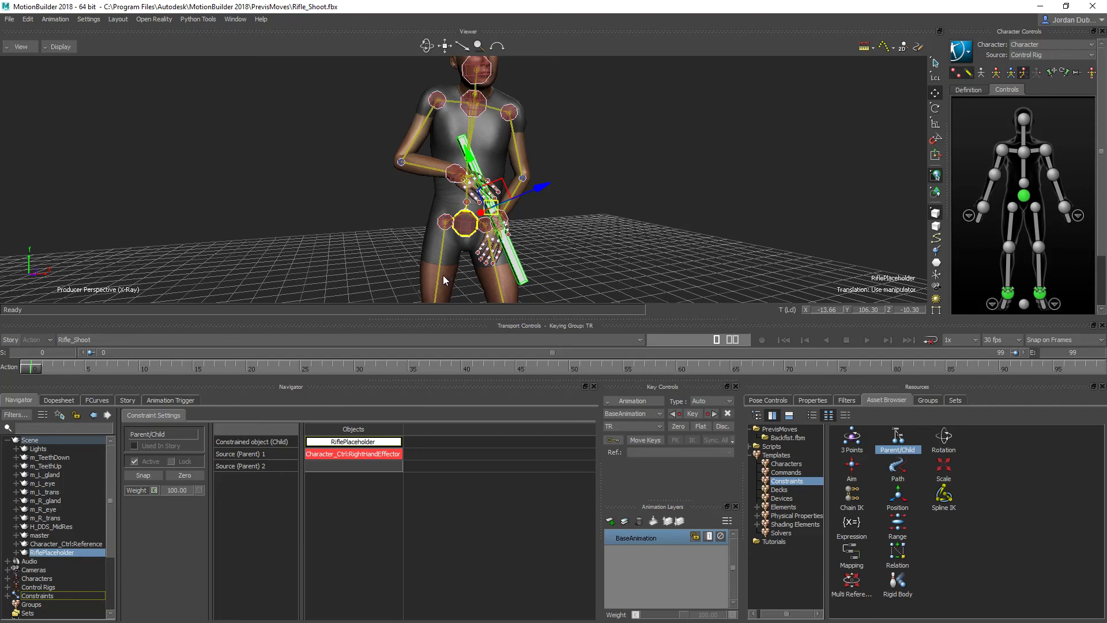
Scrub through the Rifle_Shoot animation from the side to check how RiflePlaceholder follows the right hand
click(452, 178)
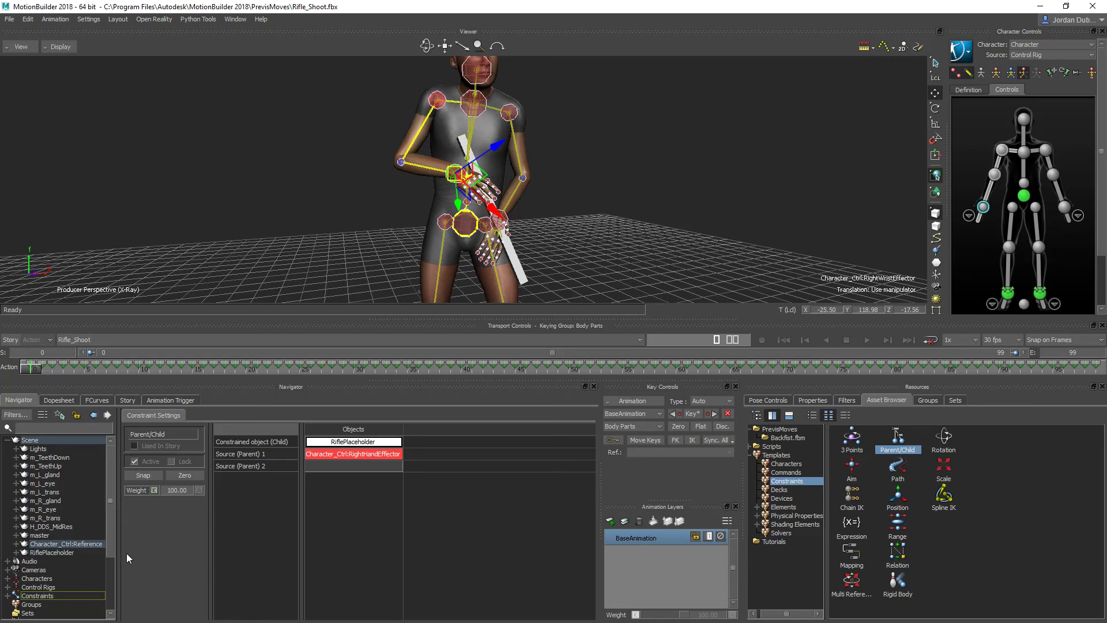
mouse_move(29, 368)
mouse_down()
mouse_move(705, 396)
mouse_move(32, 377)
mouse_up()
scroll(556, 266, down, 3)
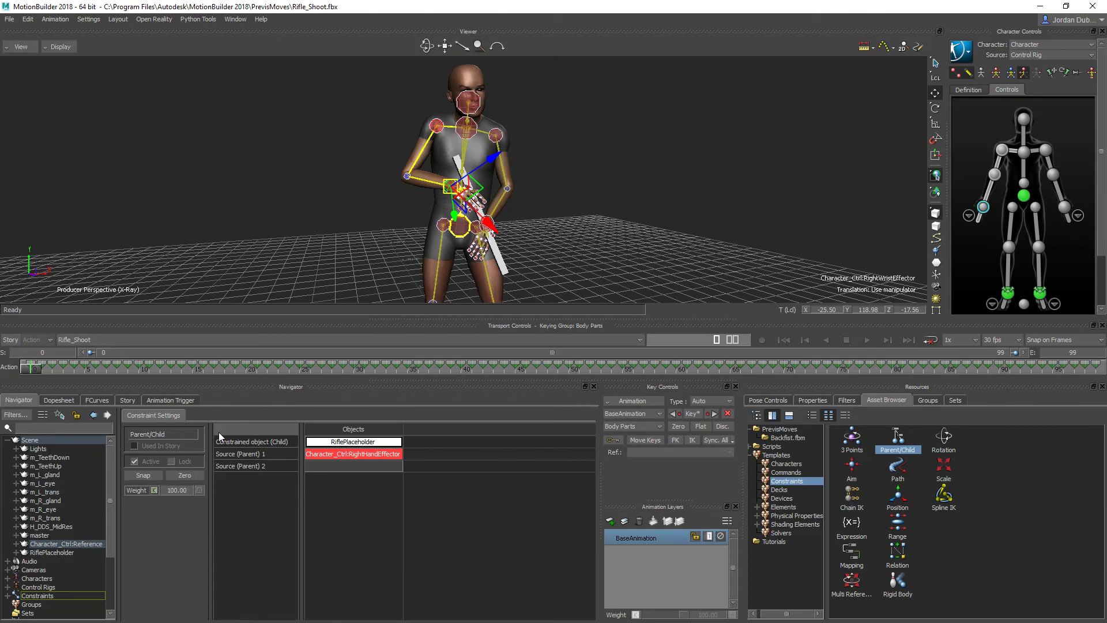
ctrl+shift+drag(639, 211, 559, 202)
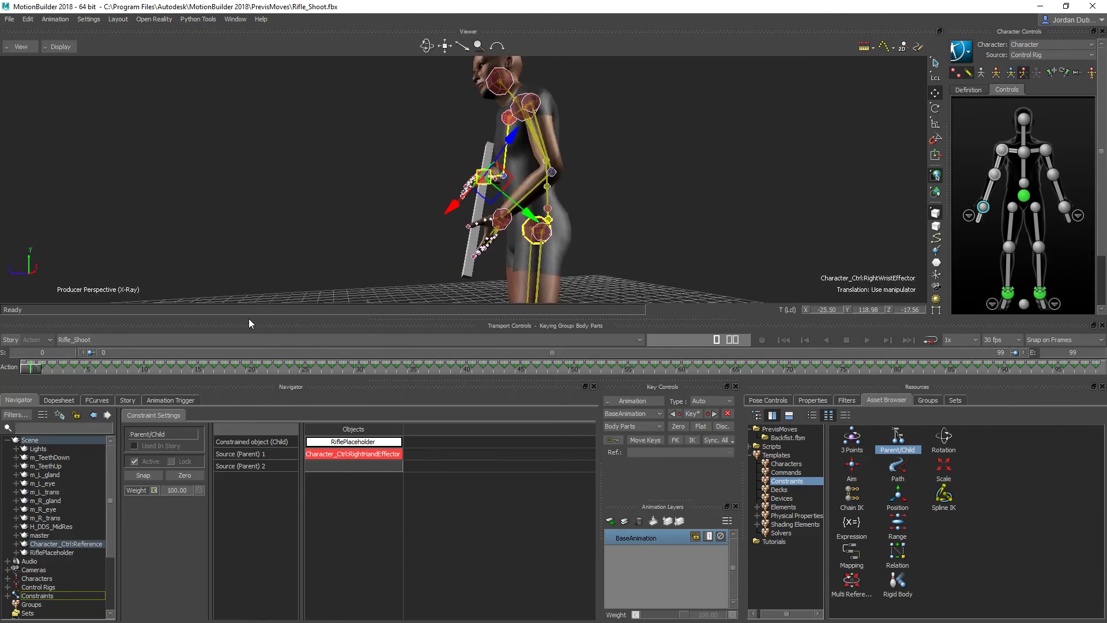
scroll(321, 285, down, 2)
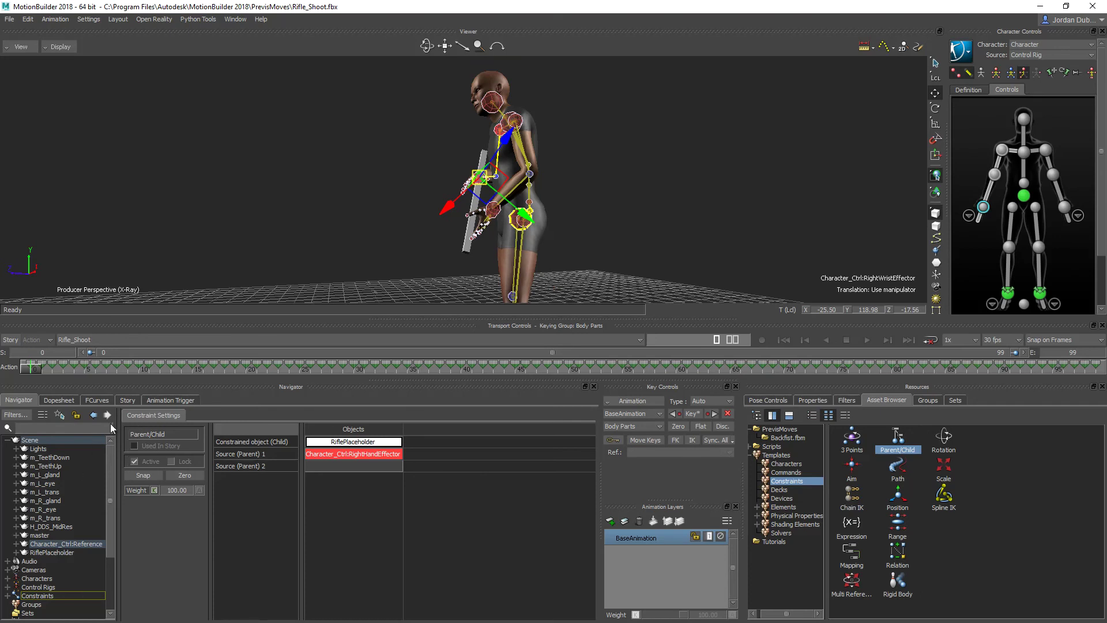
drag(69, 367, 499, 430)
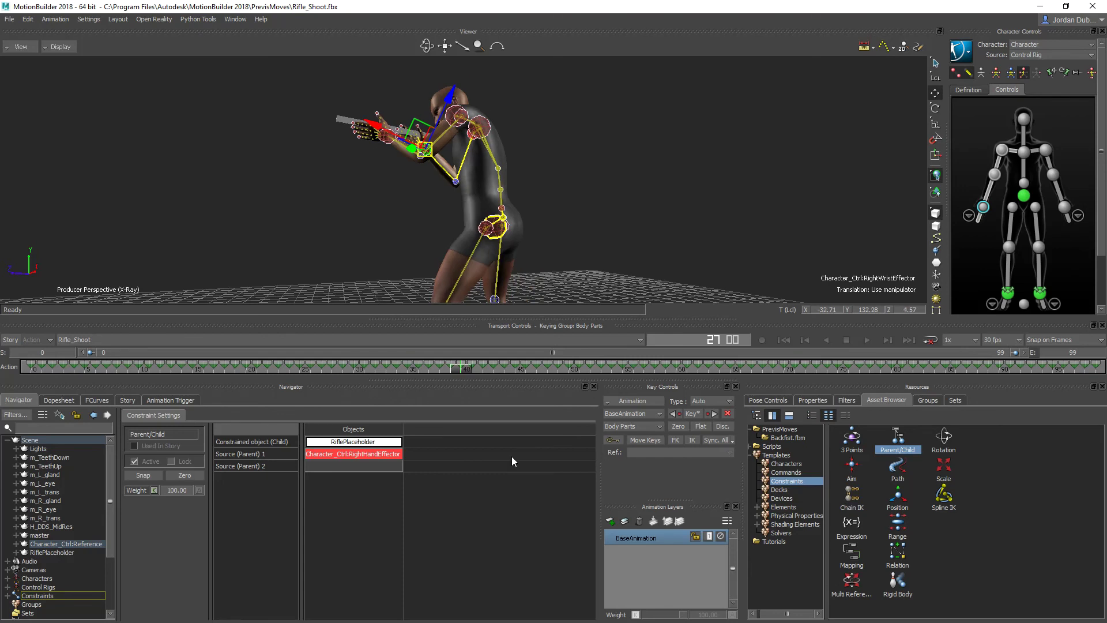
Return to the start of the Rifle_Shoot animation and inspect how RiflePlaceholder sits between the hands from several angles
drag(754, 470, 1, 427)
ctrl+shift+drag(262, 273, 407, 282)
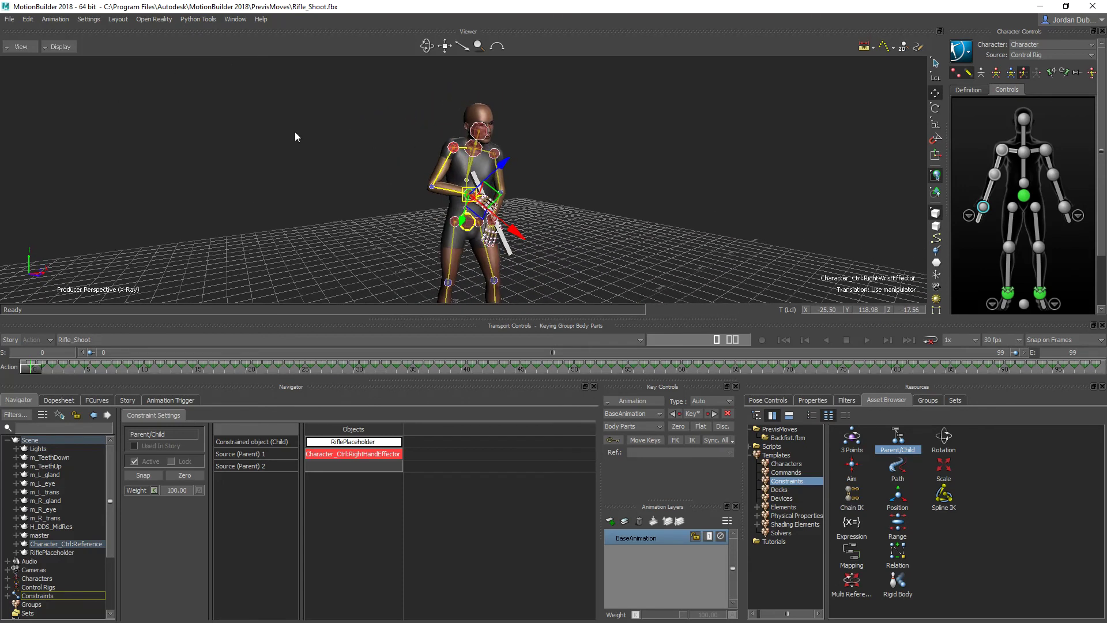
ctrl+shift+drag(296, 137, 532, 134)
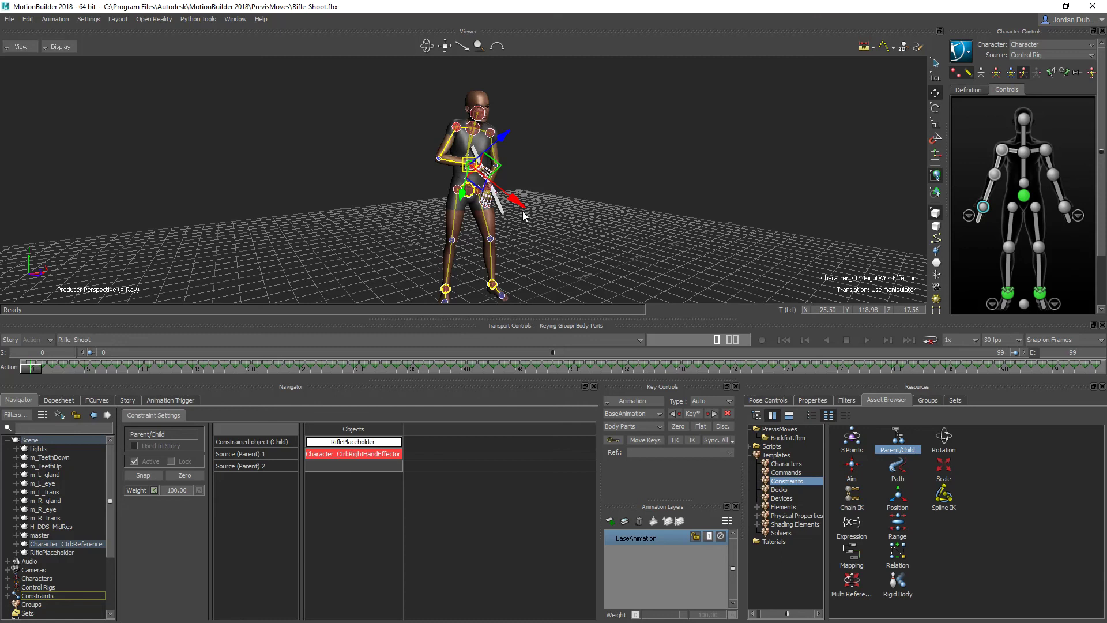
mouse_move(626, 178)
alt+mouse_down()
mouse_move(673, 162)
mouse_move(587, 160)
mouse_move(630, 167)
alt+mouse_up()
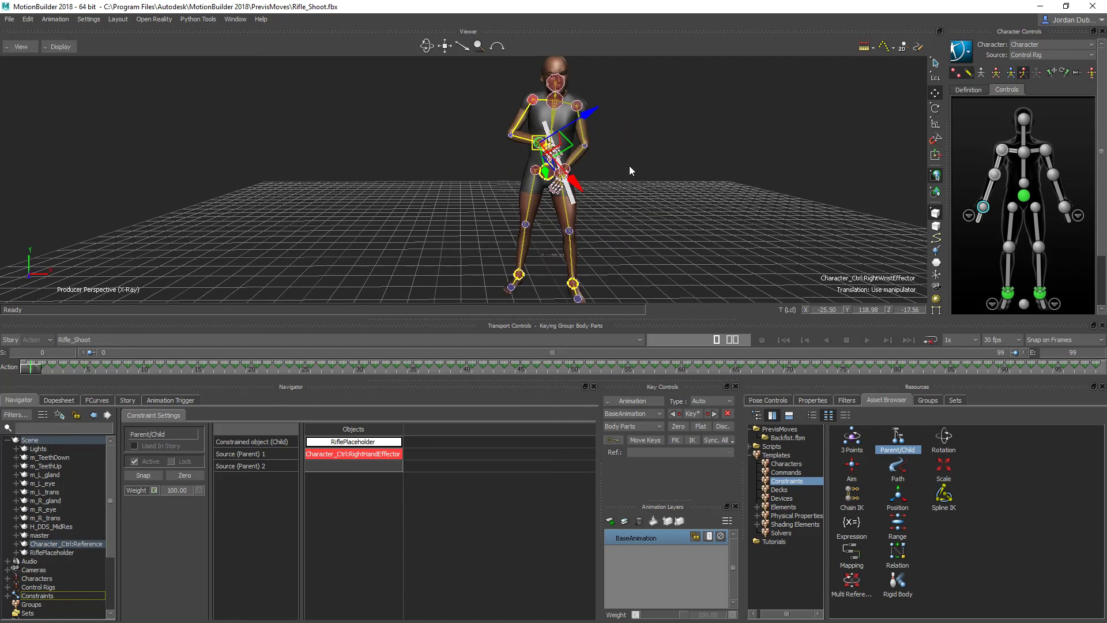
alt+middle_drag(628, 164, 590, 195)
scroll(579, 157, up, 3)
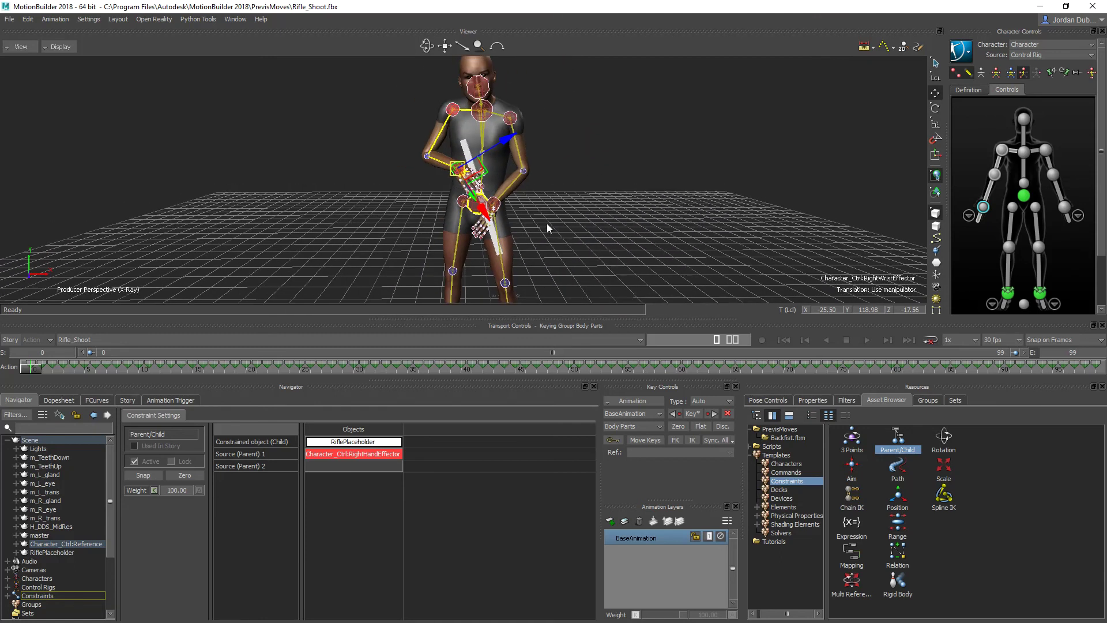
ctrl+shift+drag(548, 228, 528, 202)
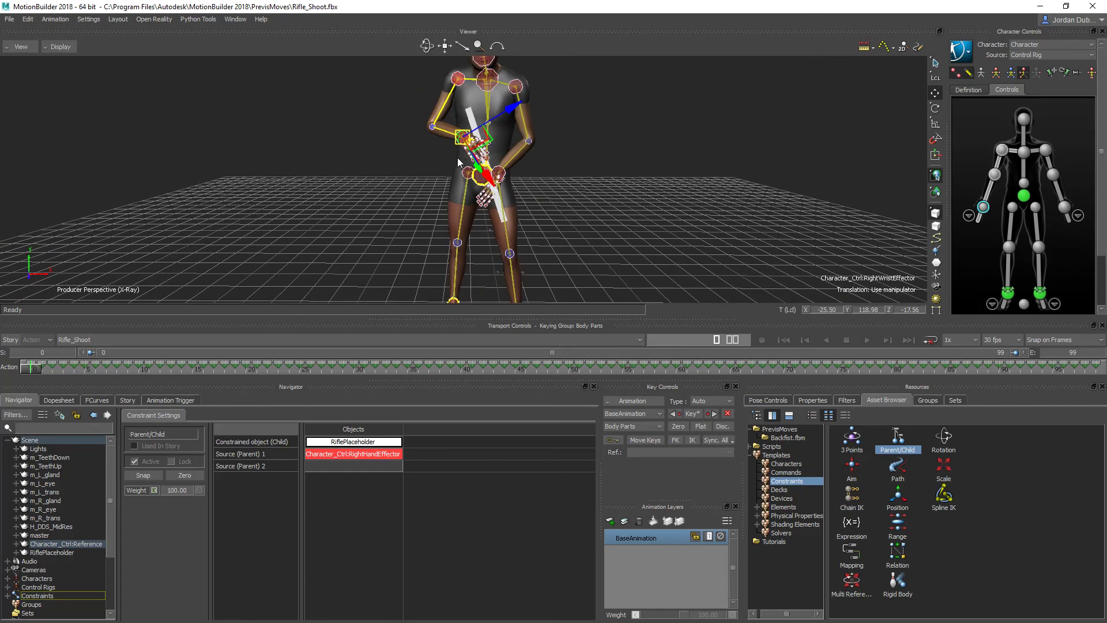
ctrl+shift+drag(506, 184, 430, 233)
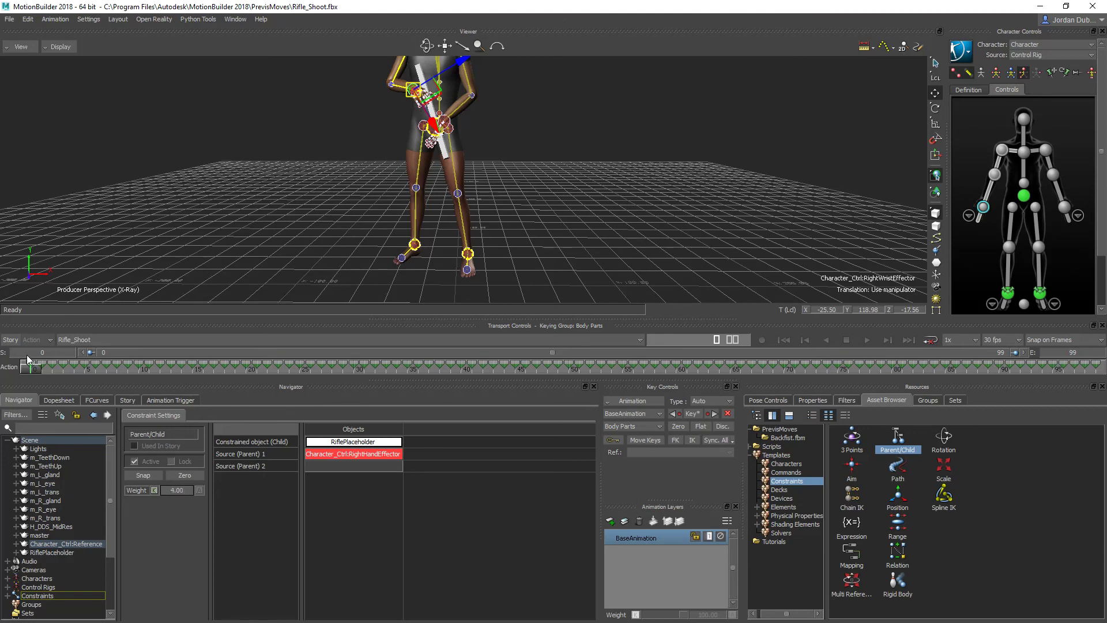
Test the Parent/Child constraint's influence by lowering its weight to 0 and restoring it to 100 at different frames of the animation
drag(27, 355, 161, 396)
middle_drag(577, 202, 589, 232)
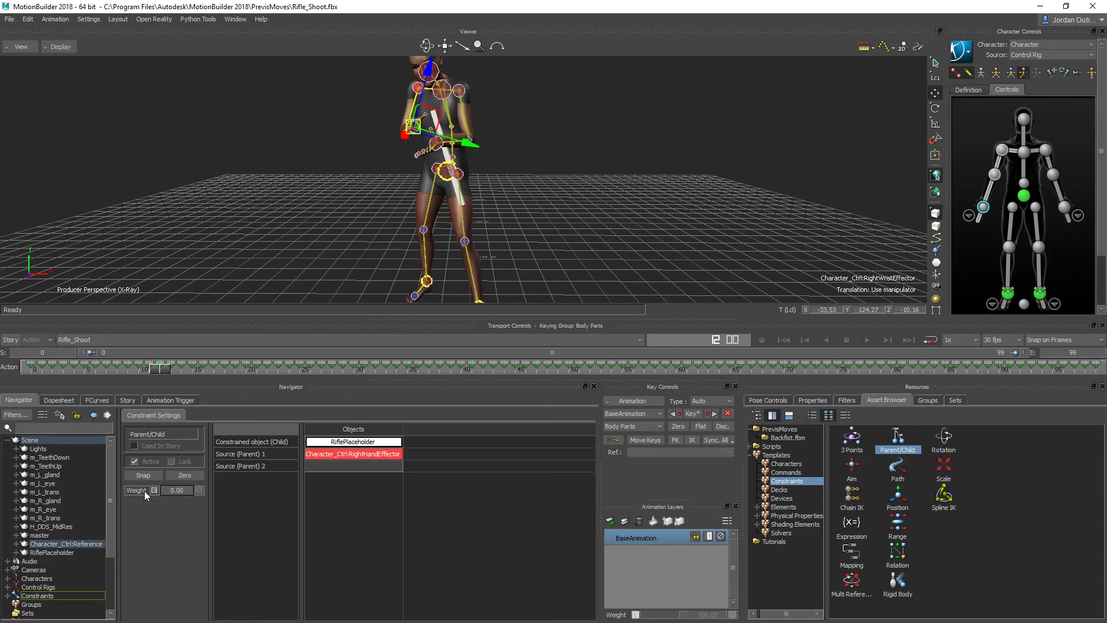
drag(144, 490, 209, 496)
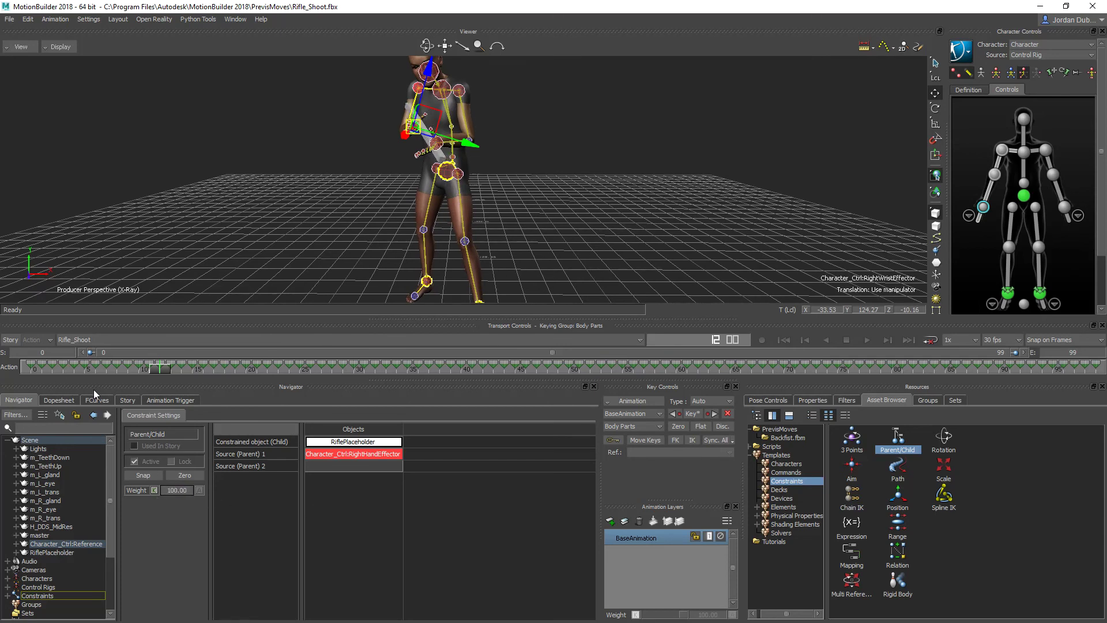
drag(154, 370, 250, 406)
drag(177, 489, 108, 479)
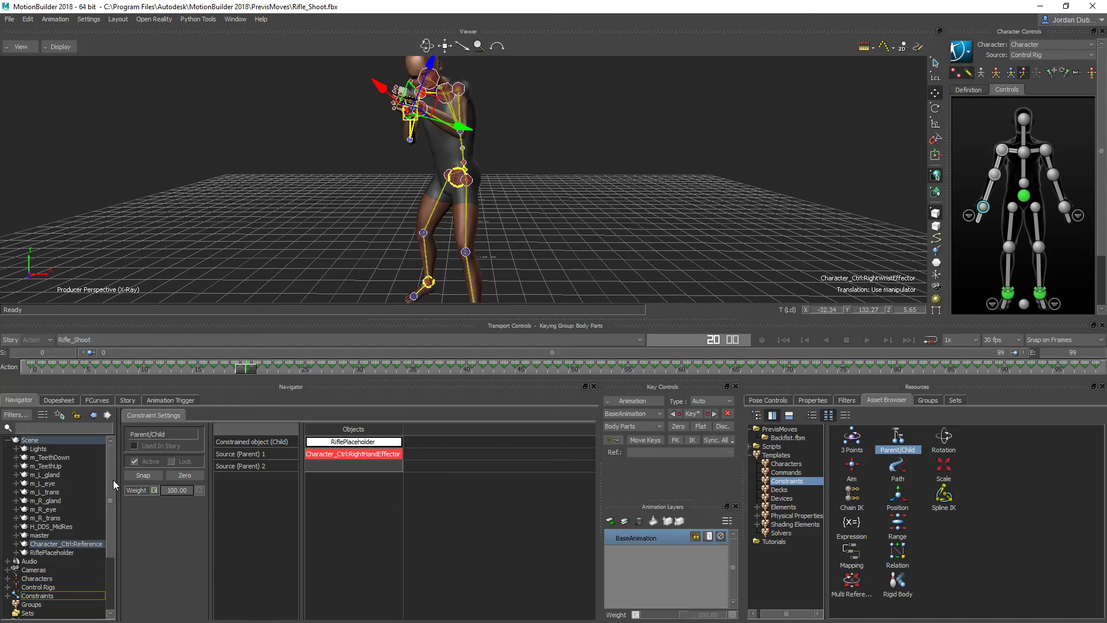
Scrub through the Rifle_Shoot animation with the whole character in view to check RiflePlaceholder's motion, and return to the first frame
scroll(439, 285, down, 2)
mouse_move(376, 233)
ctrl+shift+mouse_down()
mouse_move(475, 241)
mouse_move(464, 231)
mouse_move(367, 250)
ctrl+shift+mouse_up()
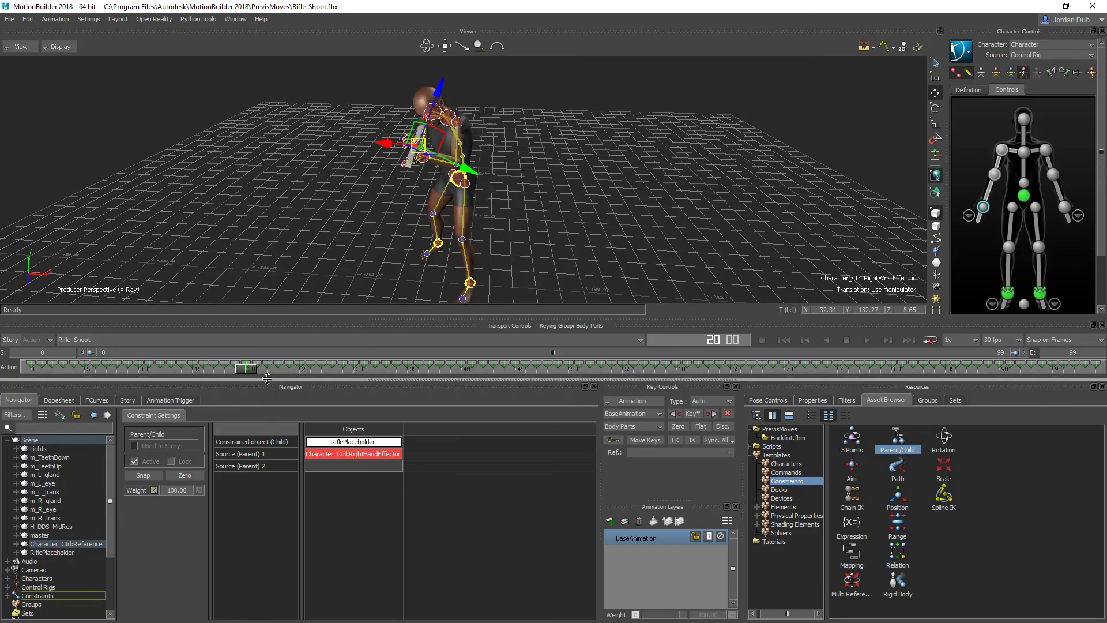
drag(249, 368, 736, 372)
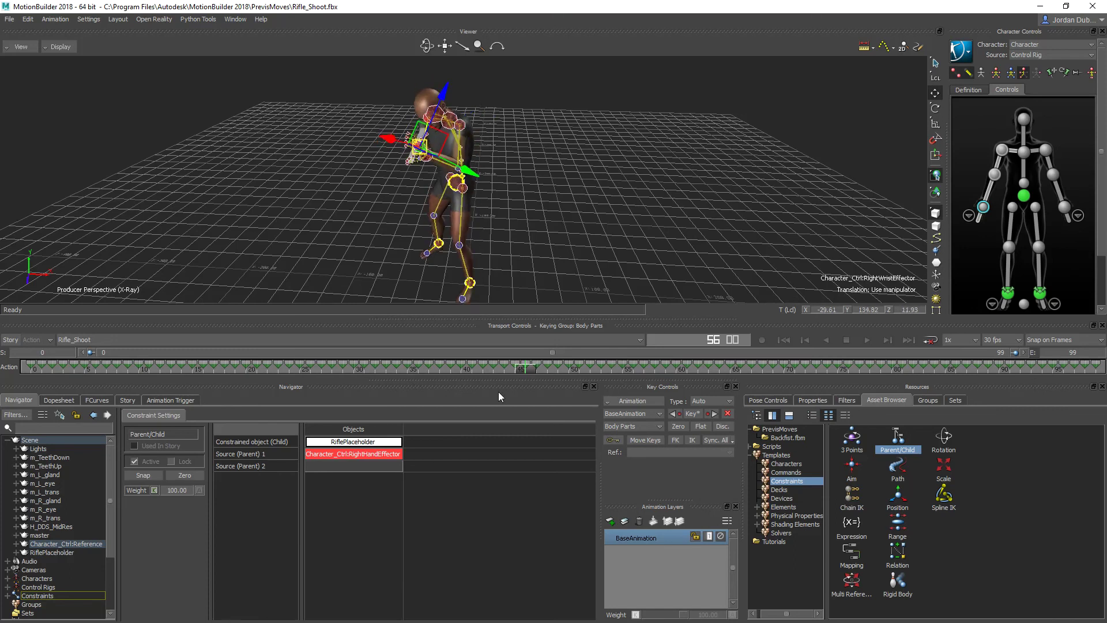
drag(605, 416, 2, 368)
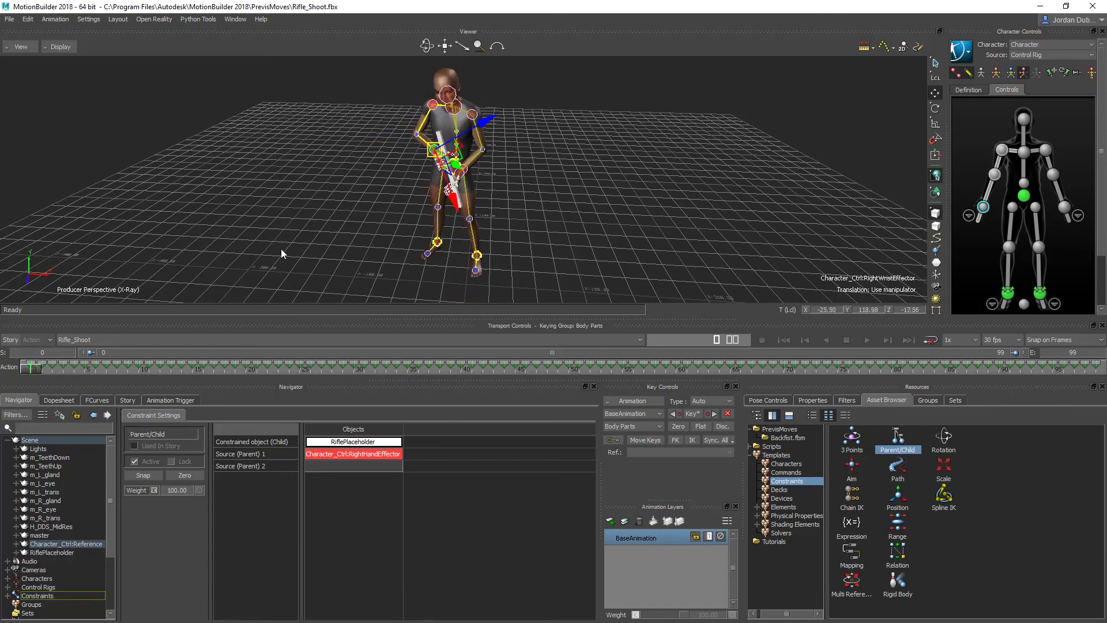
ctrl+shift+drag(281, 249, 351, 278)
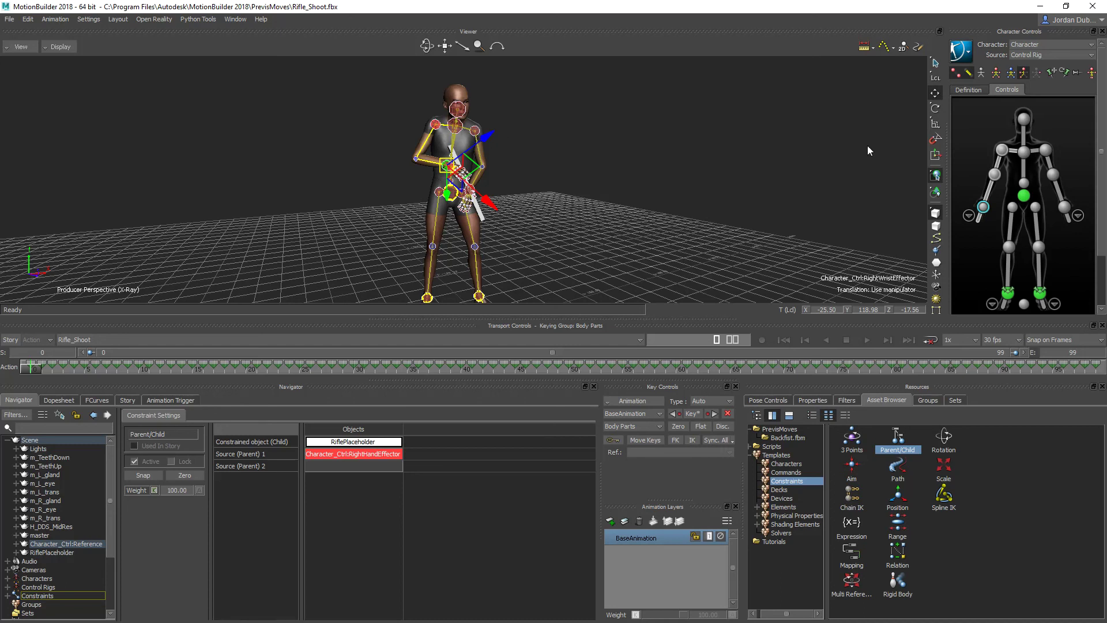
Bake the control rig animation to the character's skeleton and scrub through to frame 99 to check the motion
click(966, 54)
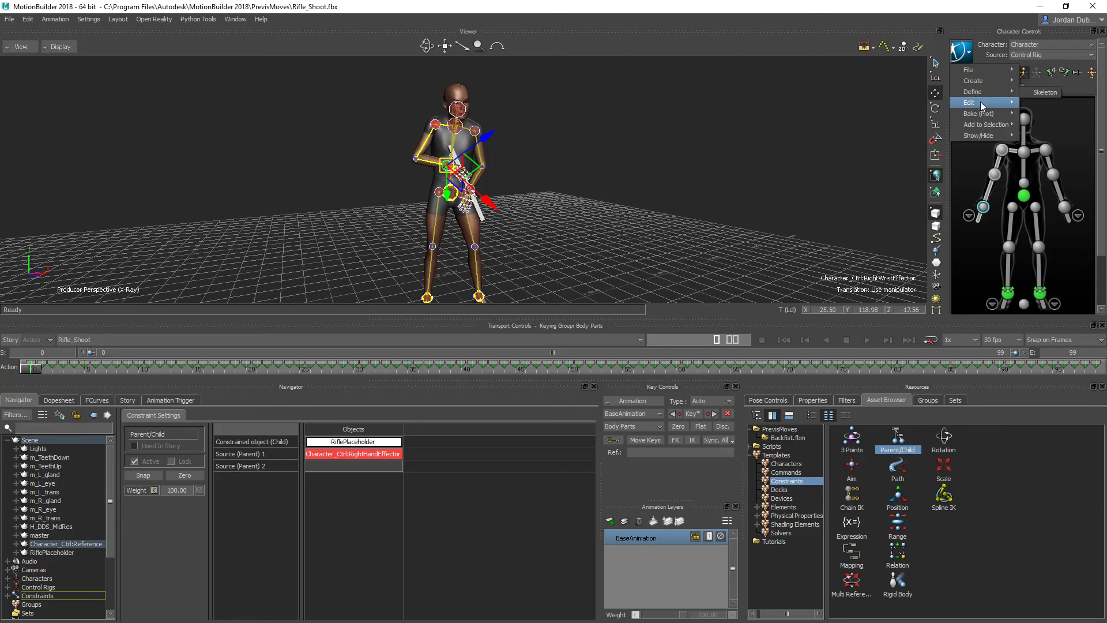
mouse_move(984, 115)
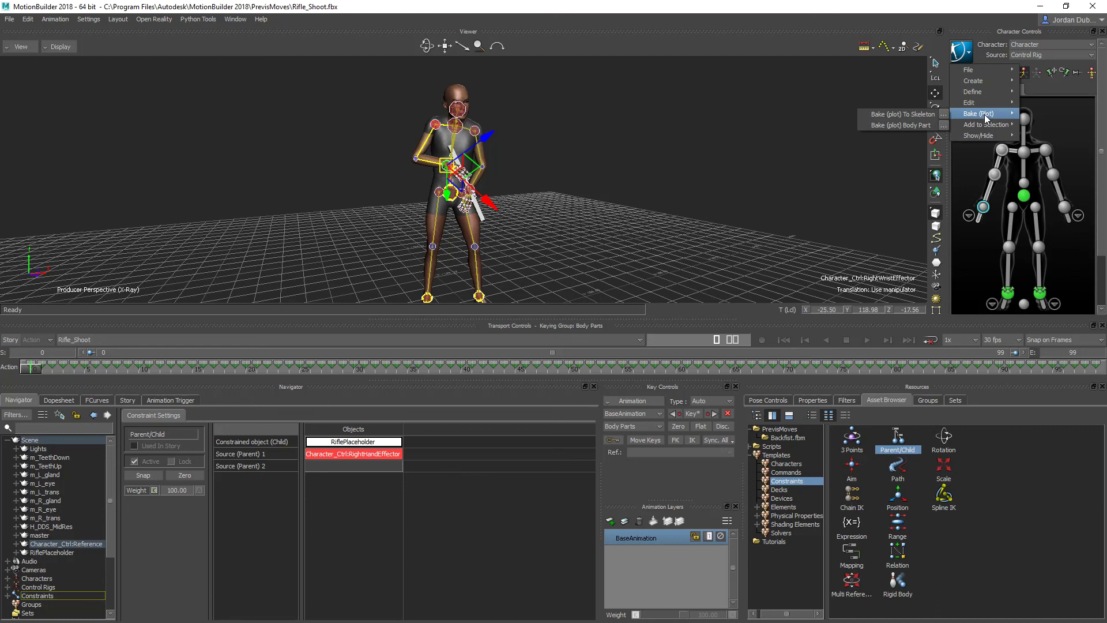
click(925, 114)
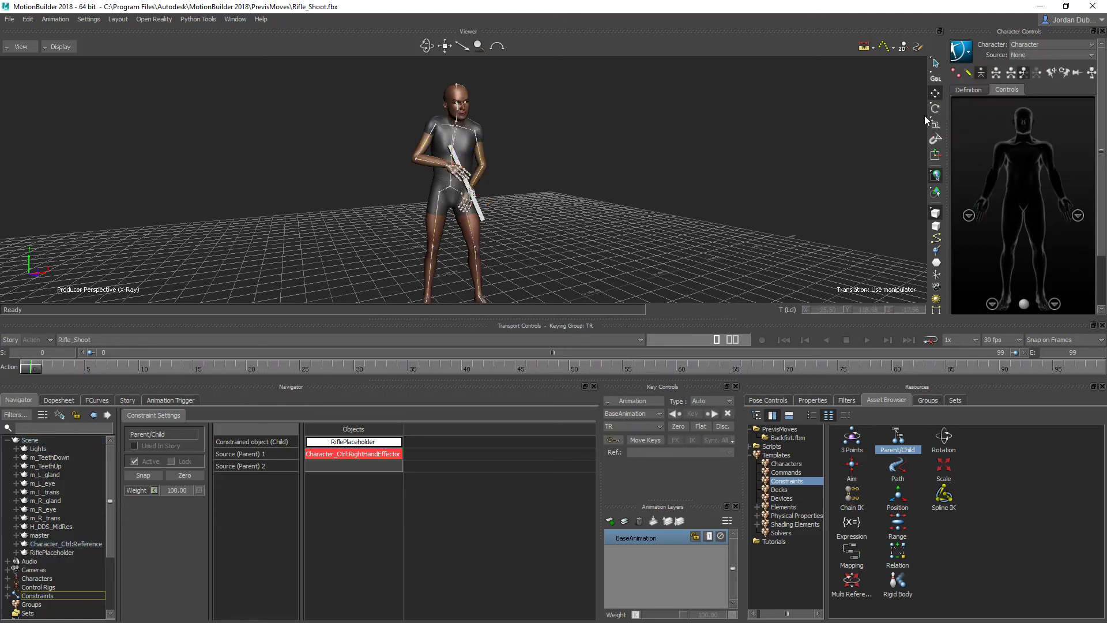
drag(27, 367, 1092, 461)
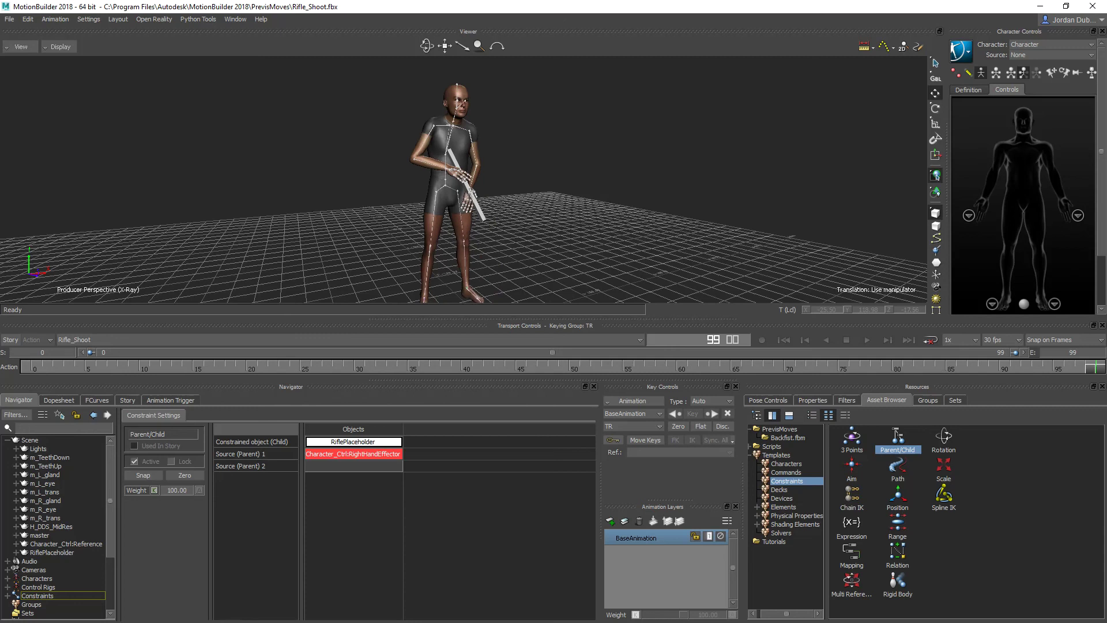